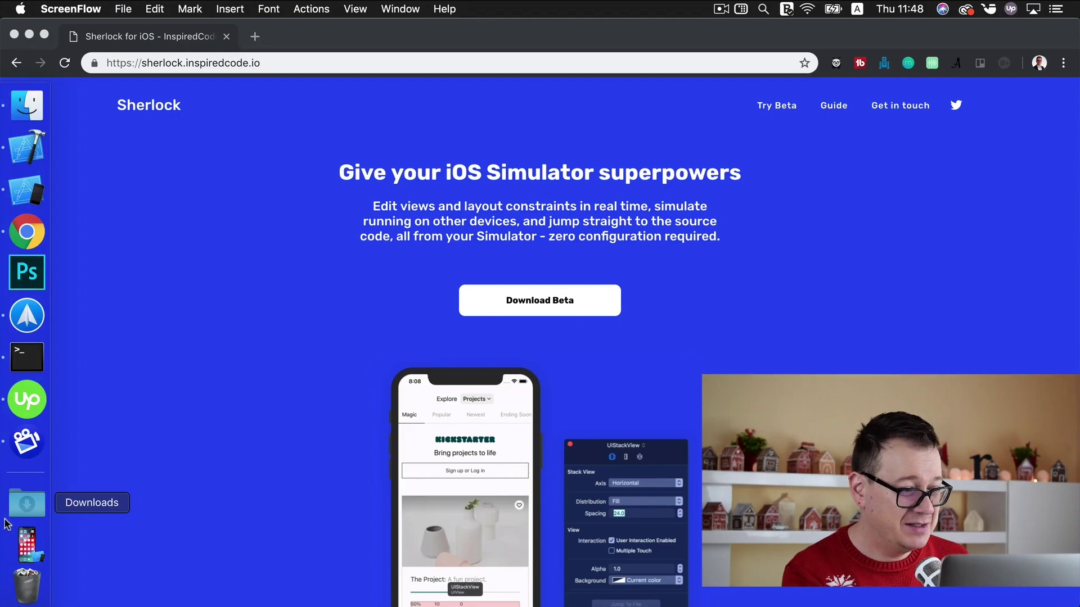
Step: Minimize Chrome, bring Xcode forward, and check Sherlock's menu-bar extra for connected apps
{"action": "left_click", "coordinate": [28, 35]}
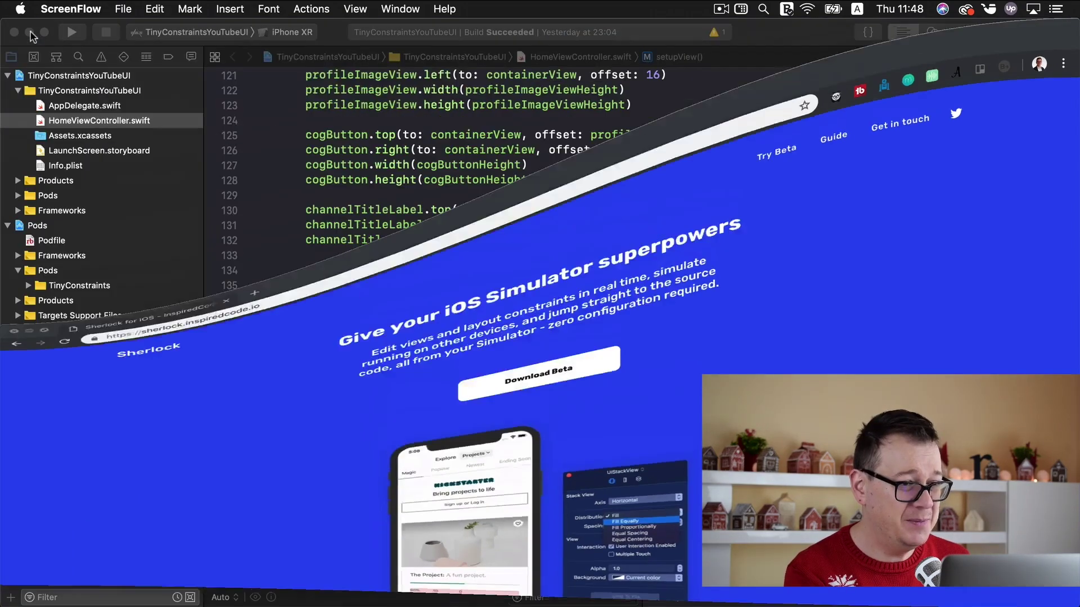
{"action": "left_click", "coordinate": [337, 37]}
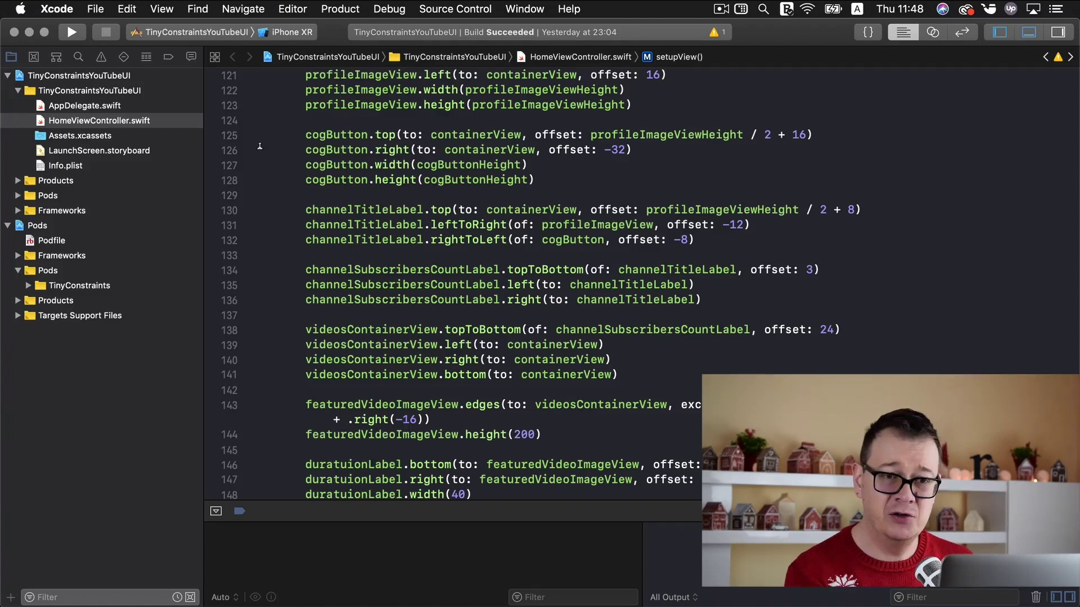
{"action": "left_click", "coordinate": [992, 10]}
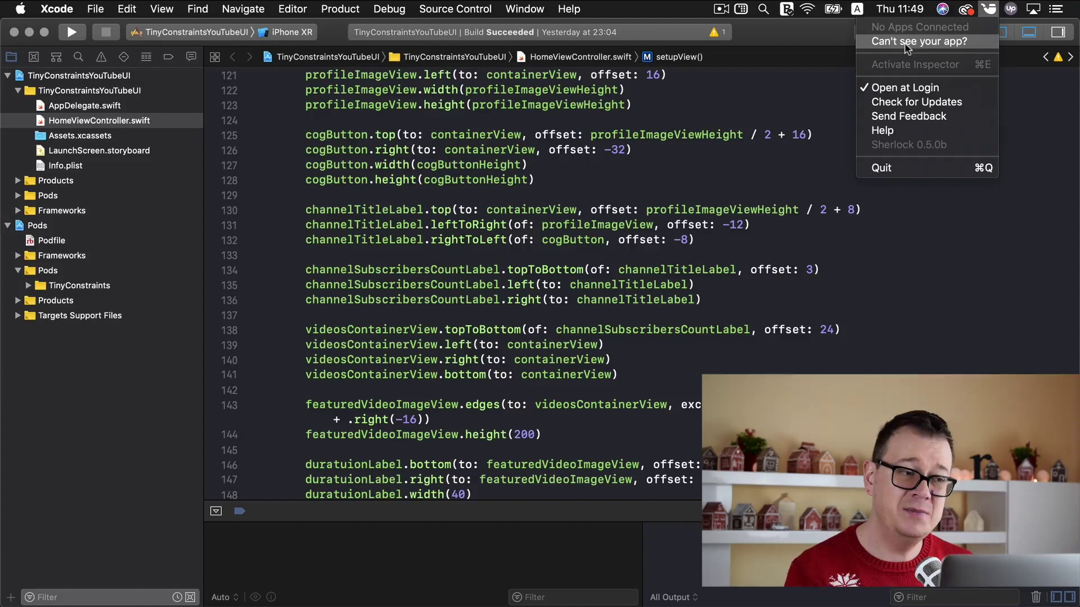
{"action": "left_click", "coordinate": [782, 36]}
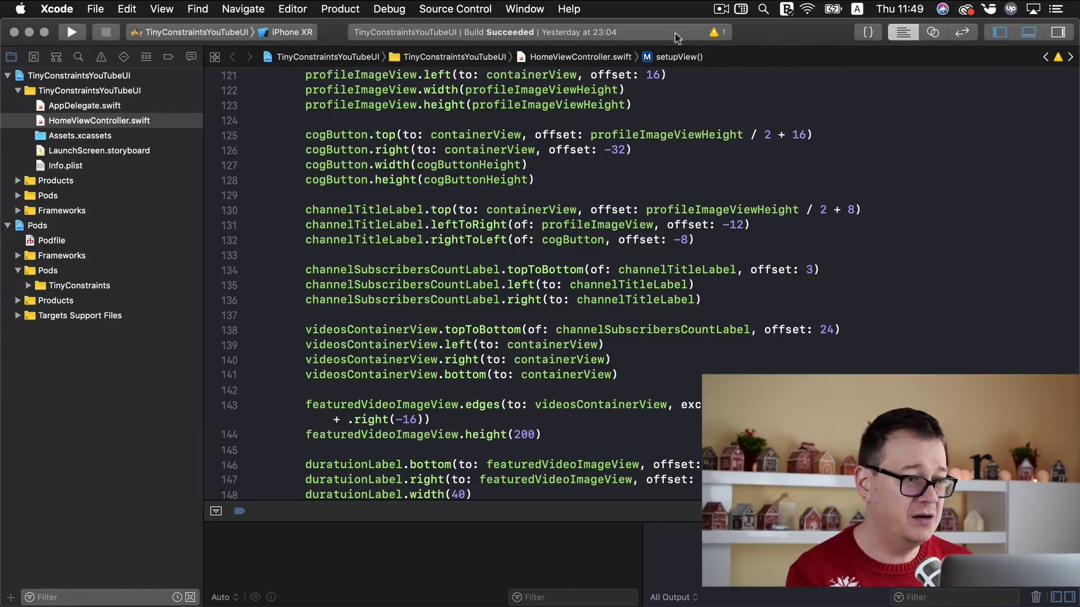
Step: Run the app on the iPhone XR simulator and show Sherlock's options listing it as connected
{"action": "left_click", "coordinate": [73, 34]}
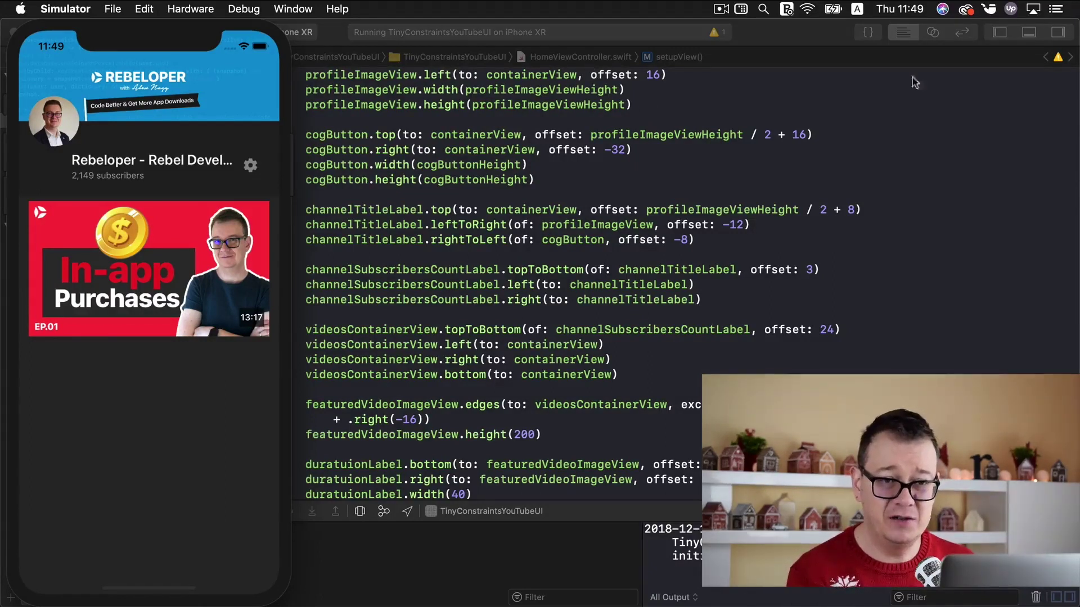
{"action": "left_click", "coordinate": [988, 10]}
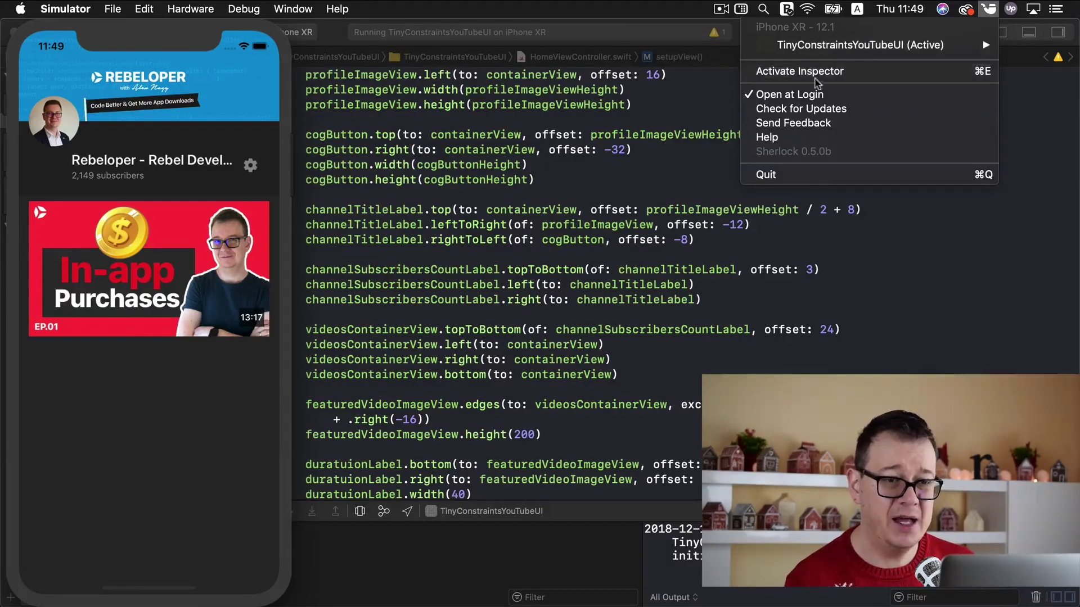
Step: Activate the inspector and inspect the channel's profile UIImageView
{"action": "left_click", "coordinate": [858, 75]}
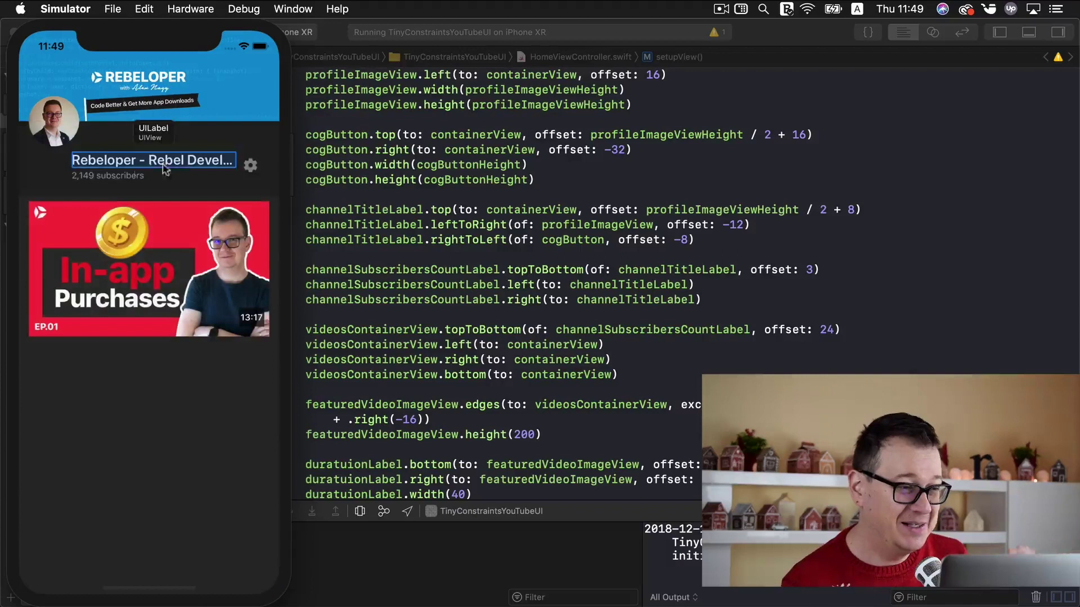
{"action": "left_click", "coordinate": [51, 124]}
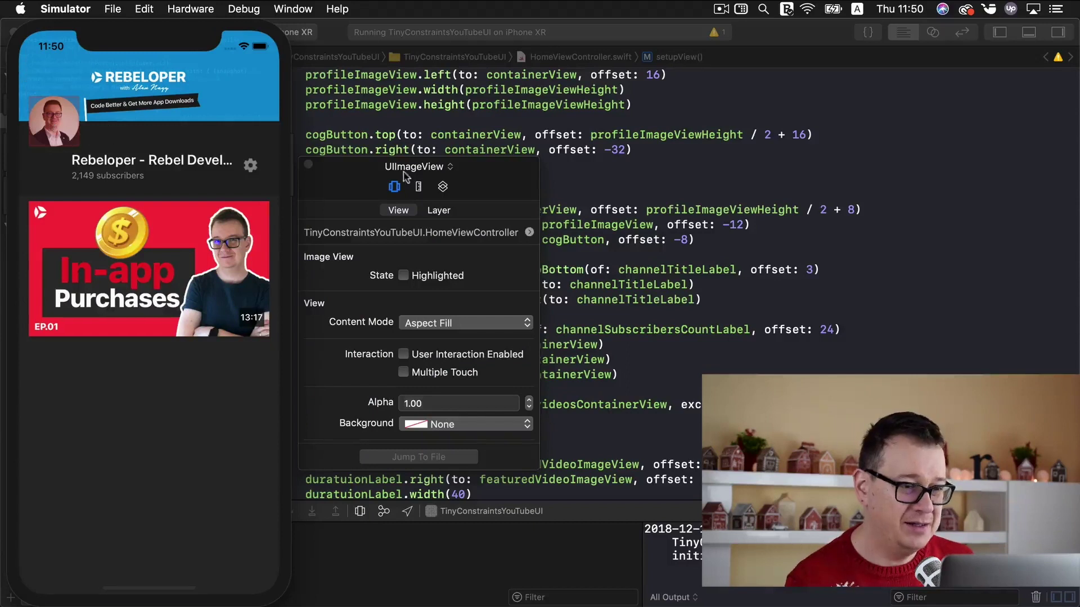
{"action": "left_click_drag", "start_coordinate": [347, 171], "coordinate": [347, 169]}
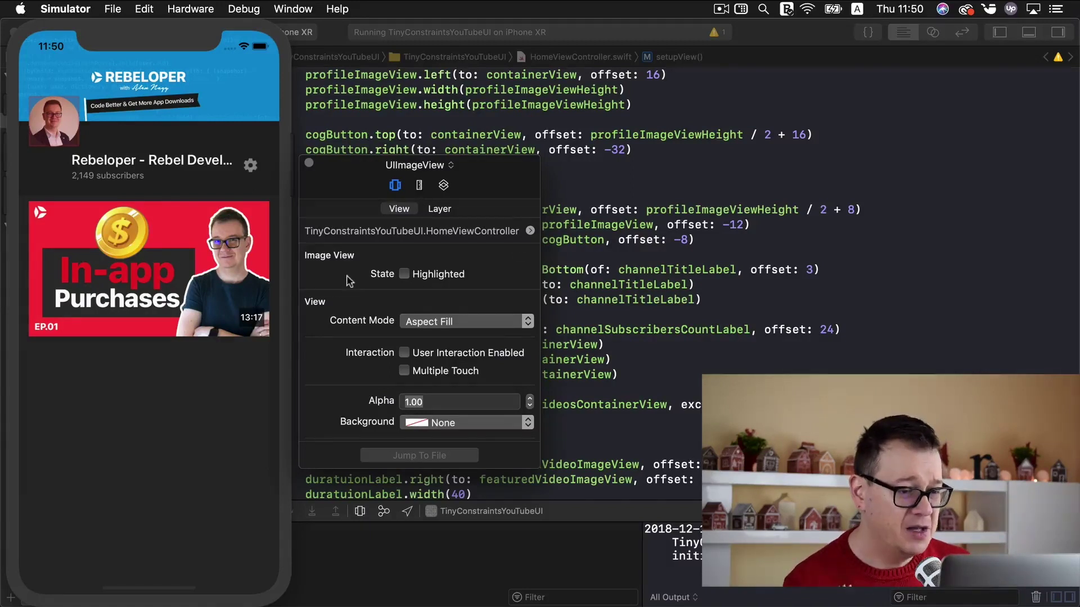
{"action": "scroll", "coordinate": [342, 284], "scroll_direction": "down", "scroll_amount": 2}
{"action": "scroll", "coordinate": [342, 284], "scroll_direction": "down", "scroll_amount": 2}
{"action": "scroll", "coordinate": [346, 281], "scroll_direction": "down", "scroll_amount": 2}
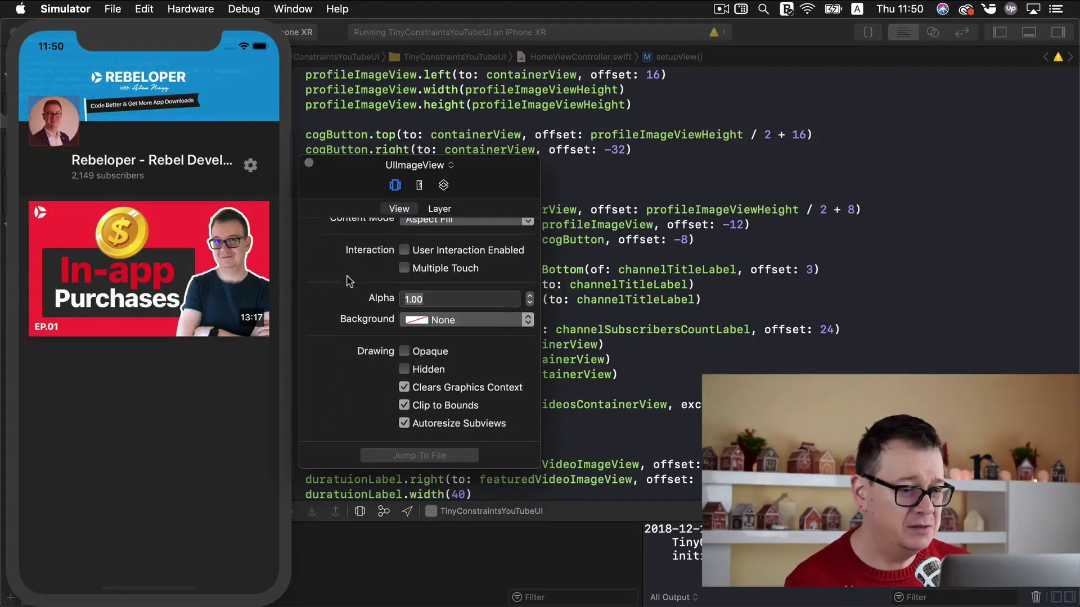
{"action": "scroll", "coordinate": [346, 280], "scroll_direction": "up", "scroll_amount": 2}
{"action": "scroll", "coordinate": [345, 281], "scroll_direction": "up", "scroll_amount": 1}
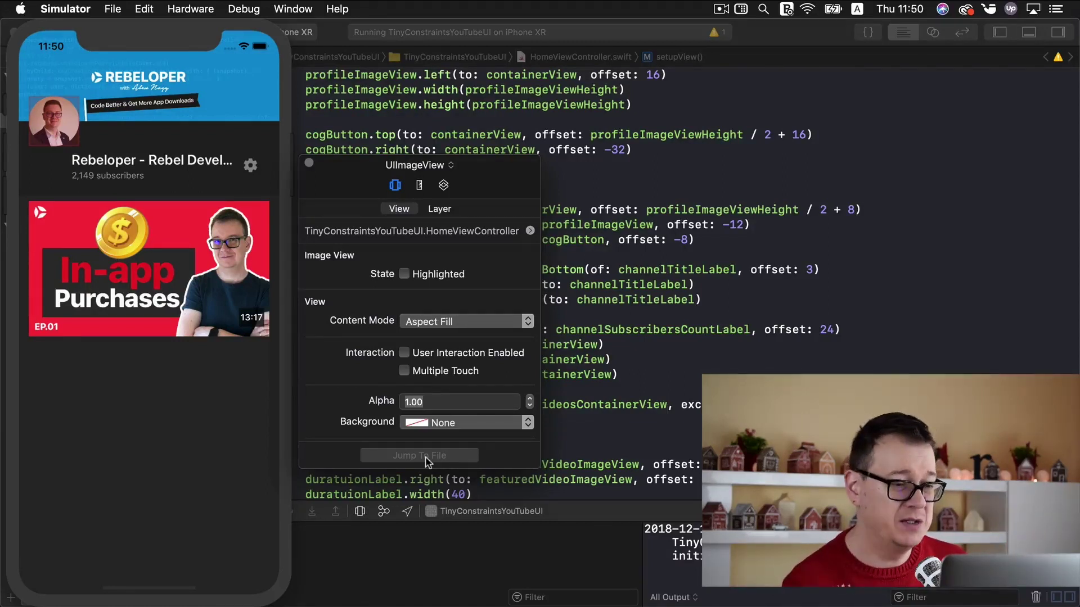
Step: Set the profile picture's layer corner radius to 8, then select the main content view below the header
{"action": "left_click", "coordinate": [439, 211]}
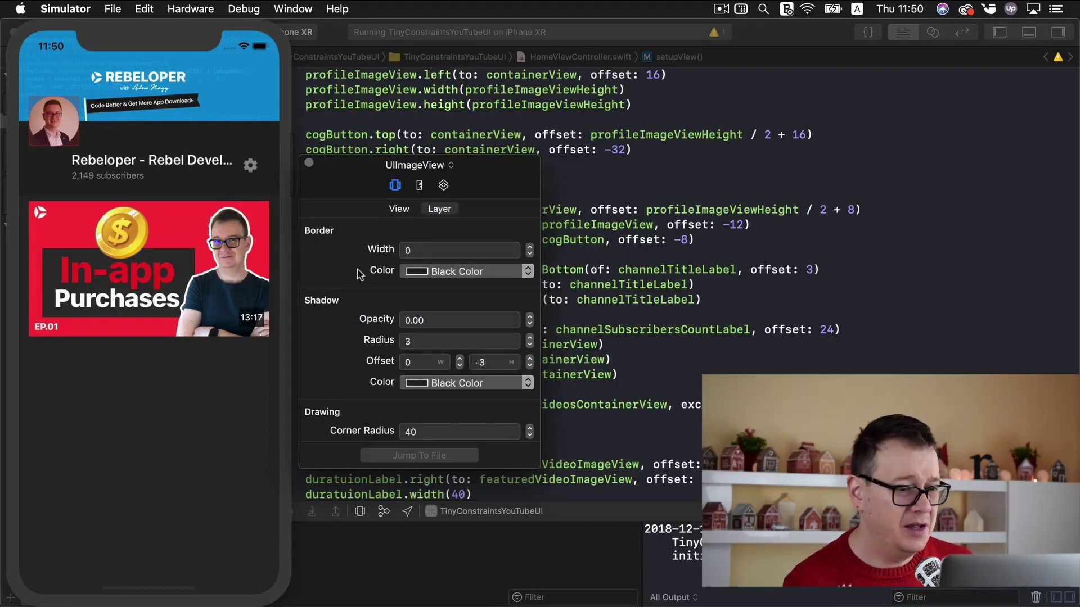
{"action": "scroll", "coordinate": [358, 276], "scroll_direction": "down", "scroll_amount": 2}
{"action": "scroll", "coordinate": [367, 281], "scroll_direction": "down", "scroll_amount": 2}
{"action": "scroll", "coordinate": [376, 287], "scroll_direction": "down", "scroll_amount": 2}
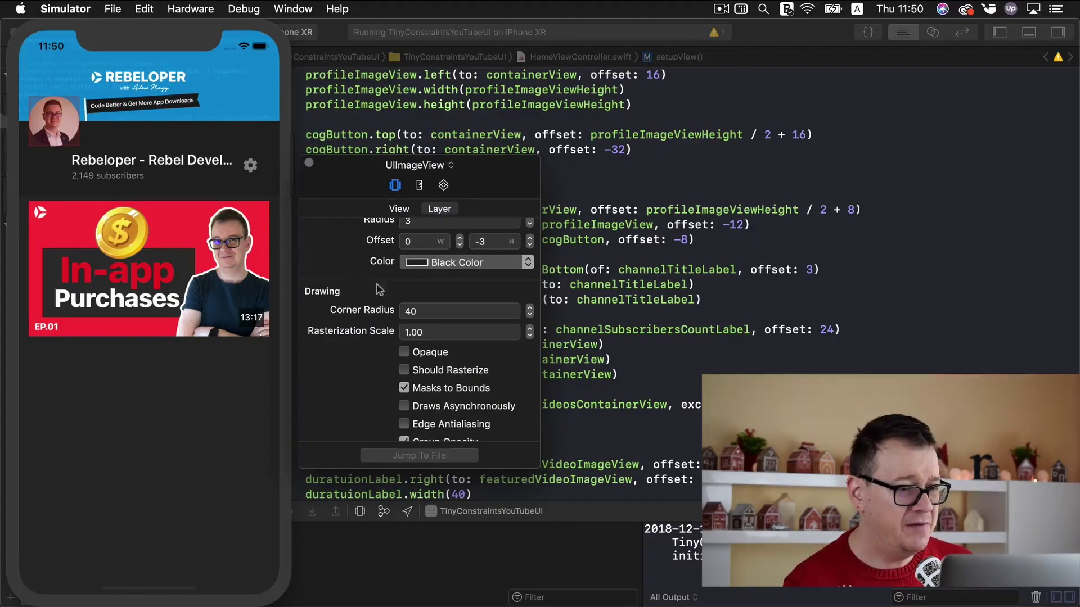
{"action": "left_click", "coordinate": [426, 310]}
{"action": "key", "text": "BackSpace"}
{"action": "type", "text": "8"}
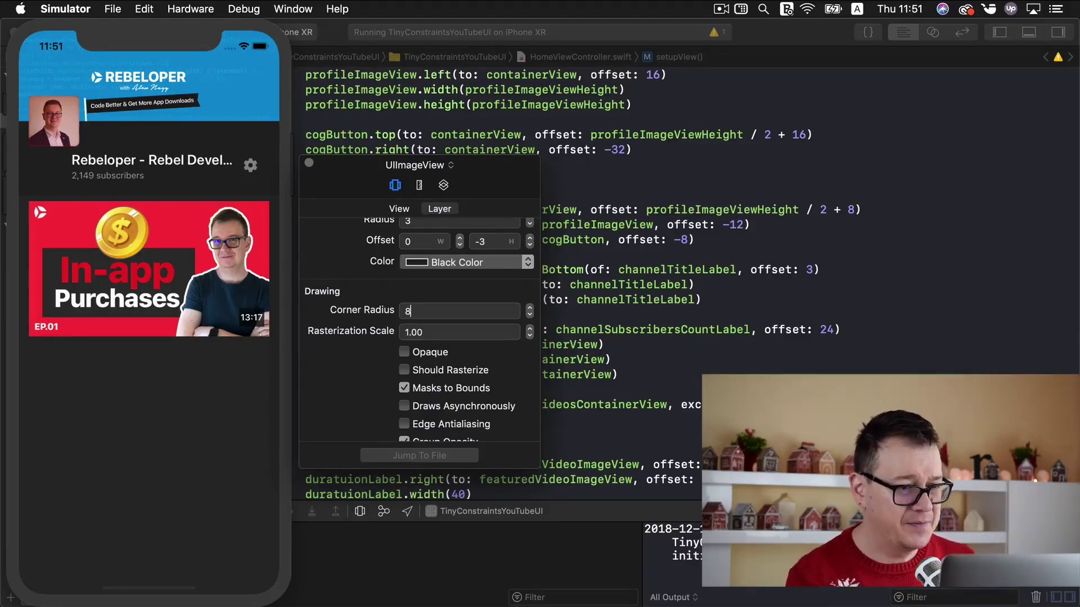
{"action": "key", "text": "Return"}
{"action": "left_click", "coordinate": [202, 136]}
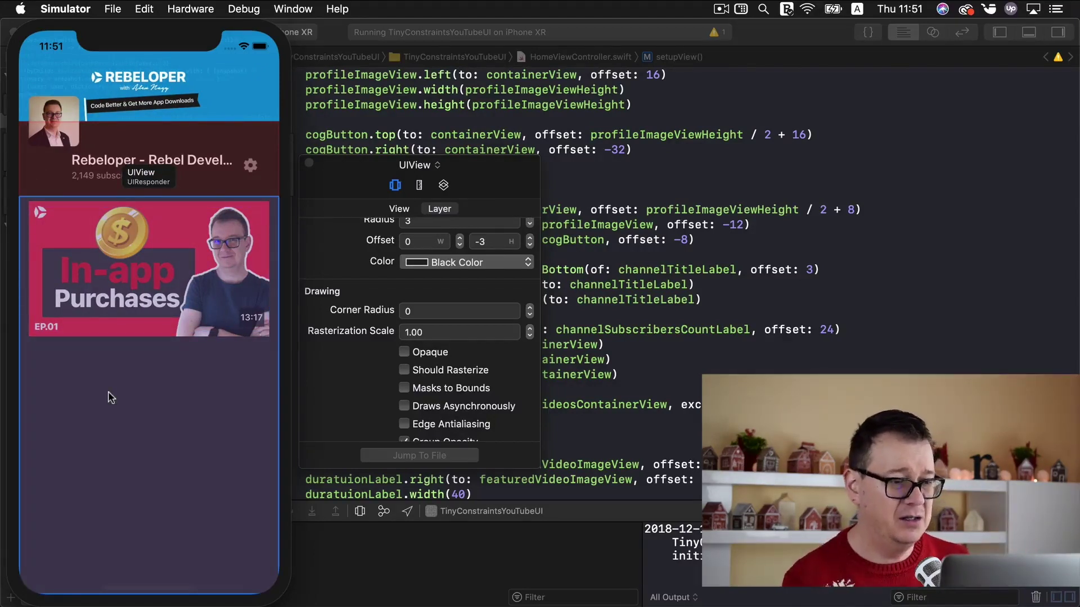
{"action": "left_click", "coordinate": [108, 398]}
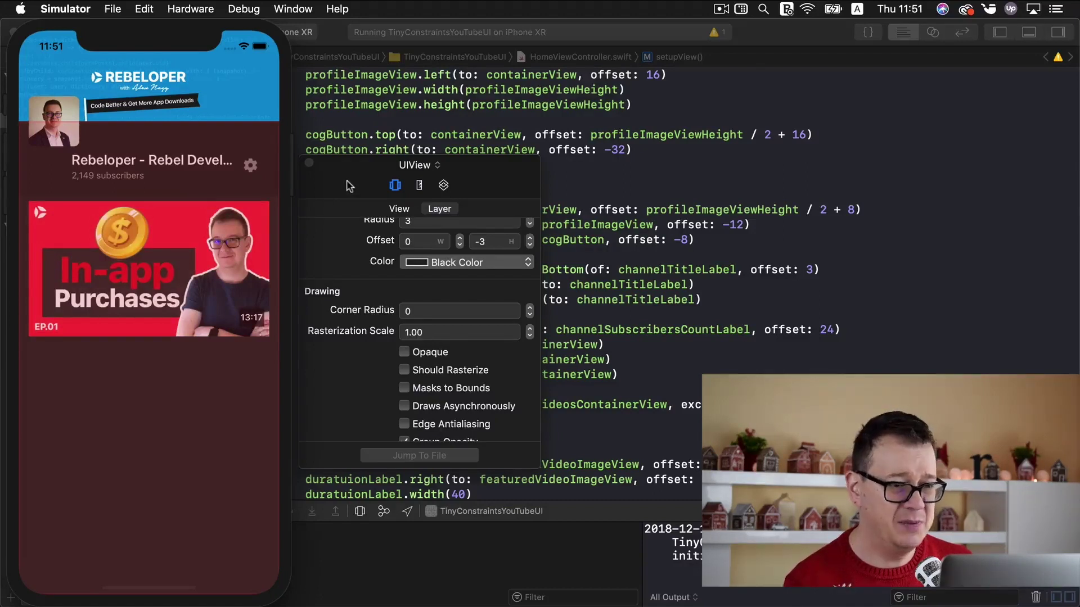
{"action": "scroll", "coordinate": [338, 352], "scroll_direction": "up", "scroll_amount": 1}
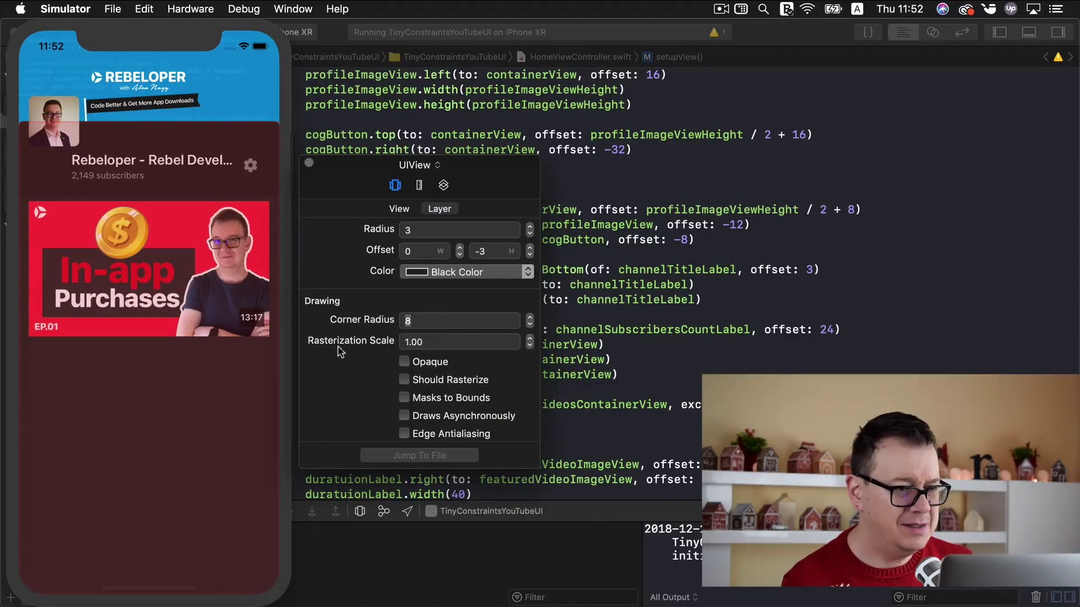
{"action": "scroll", "coordinate": [338, 351], "scroll_direction": "up", "scroll_amount": 2}
{"action": "scroll", "coordinate": [338, 351], "scroll_direction": "up", "scroll_amount": 3}
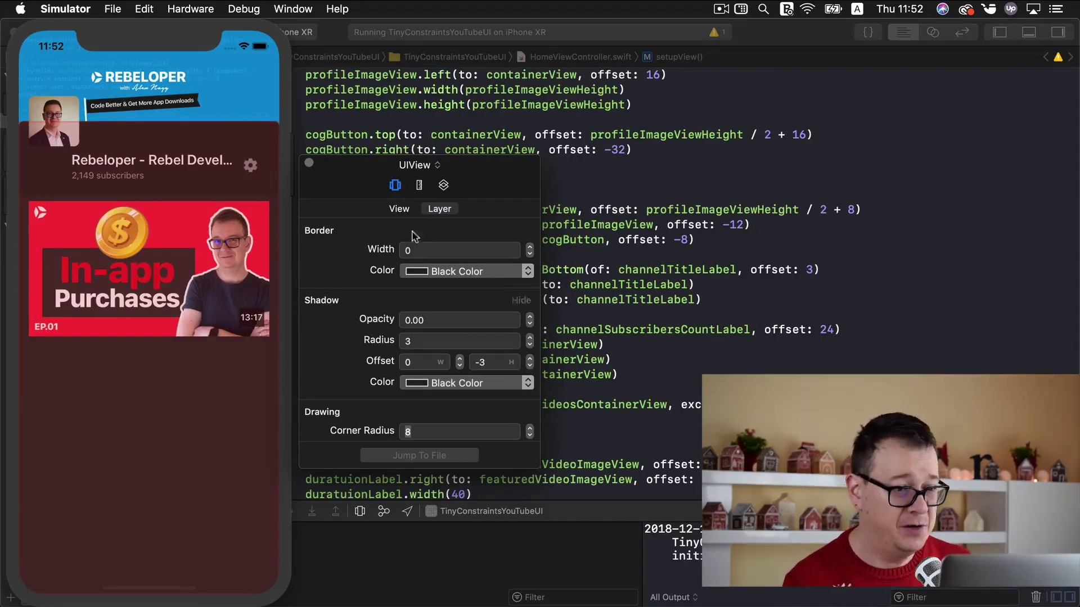
Step: Review the content view's View, Layer and size/constraints properties, then show the view hierarchy tree
{"action": "left_click", "coordinate": [402, 215]}
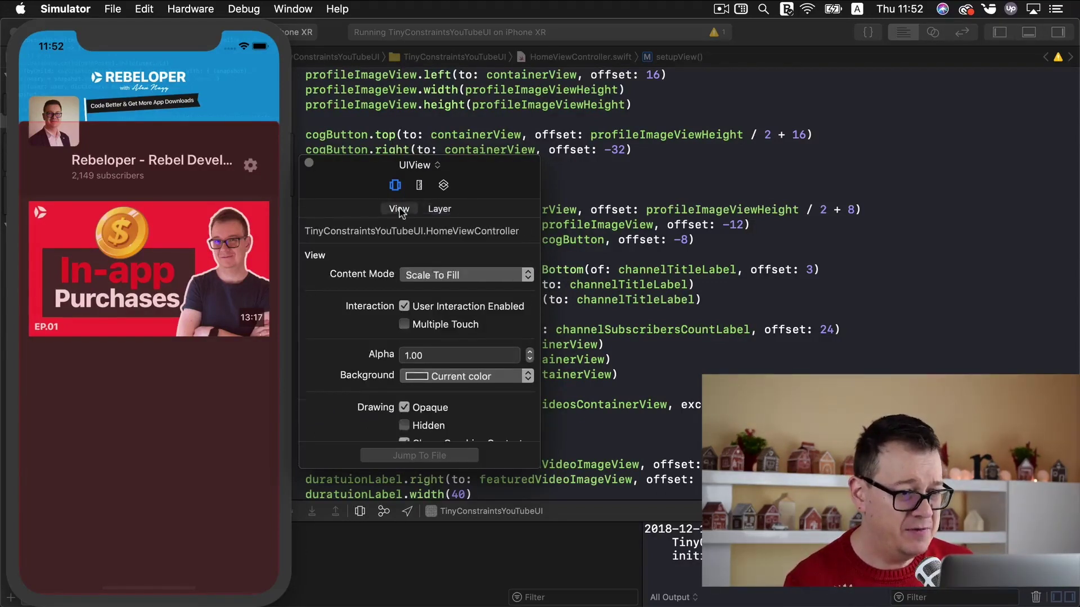
{"action": "left_click", "coordinate": [440, 209]}
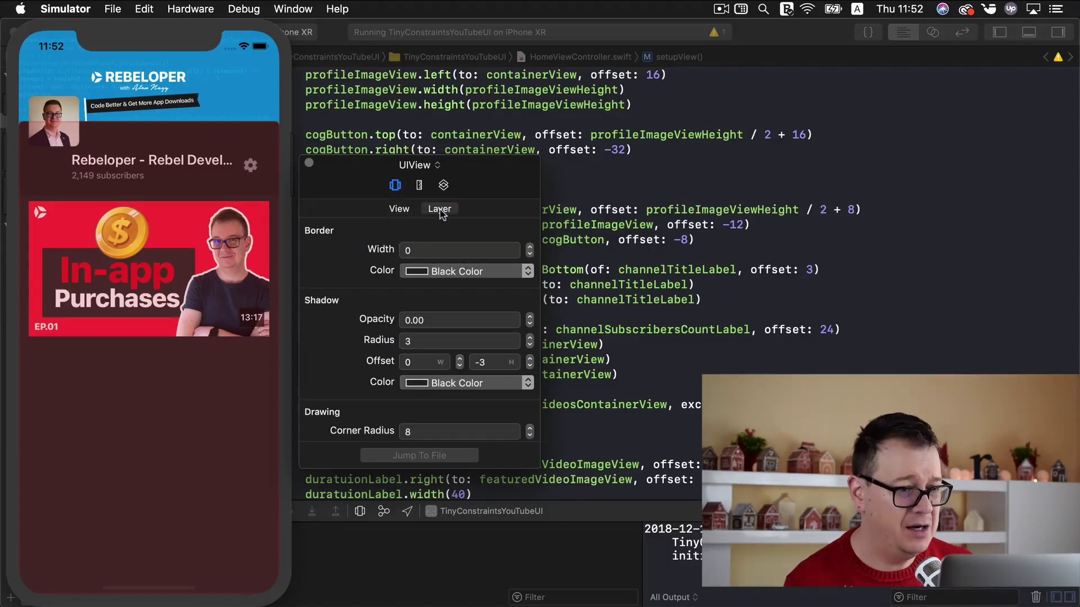
{"action": "left_click", "coordinate": [419, 187]}
{"action": "mouse_move", "coordinate": [375, 242]}
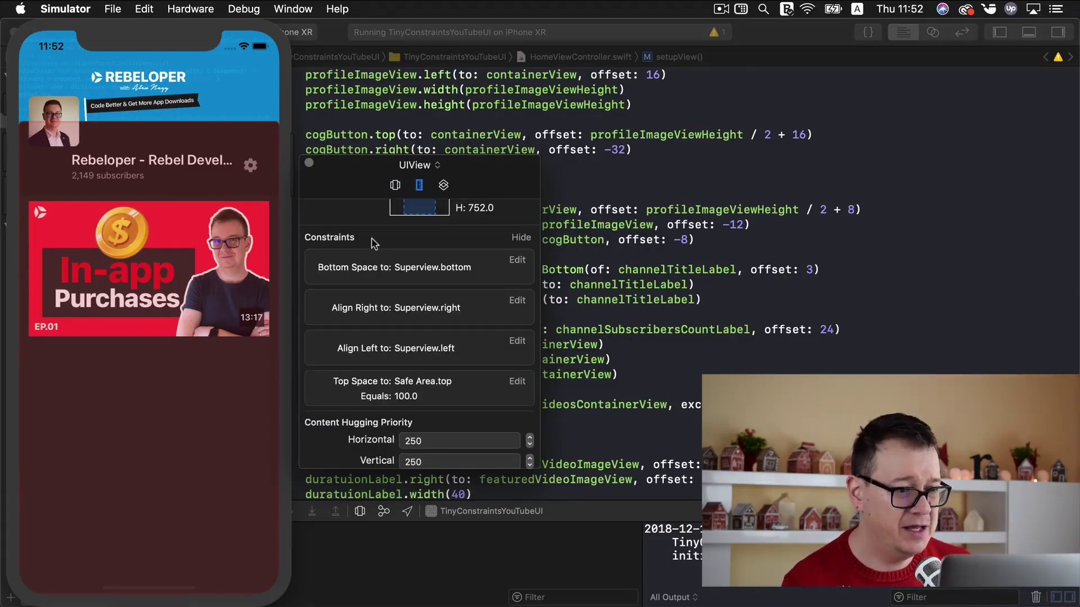
{"action": "scroll", "coordinate": [332, 308], "scroll_direction": "down", "scroll_amount": 3}
{"action": "scroll", "coordinate": [329, 313], "scroll_direction": "down", "scroll_amount": 2}
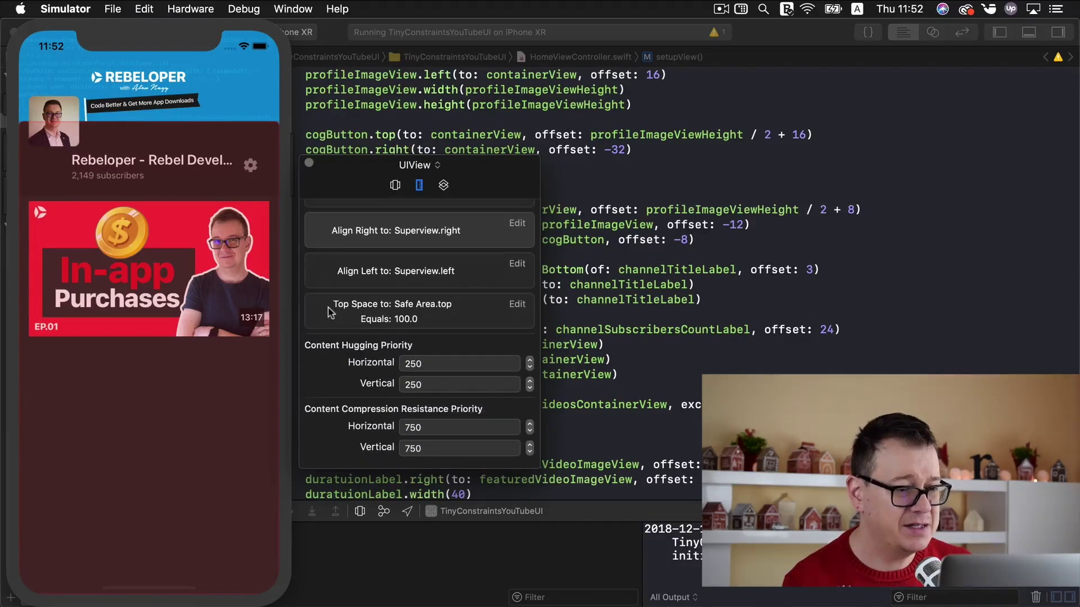
{"action": "scroll", "coordinate": [329, 313], "scroll_direction": "up", "scroll_amount": 3}
{"action": "scroll", "coordinate": [330, 308], "scroll_direction": "up", "scroll_amount": 3}
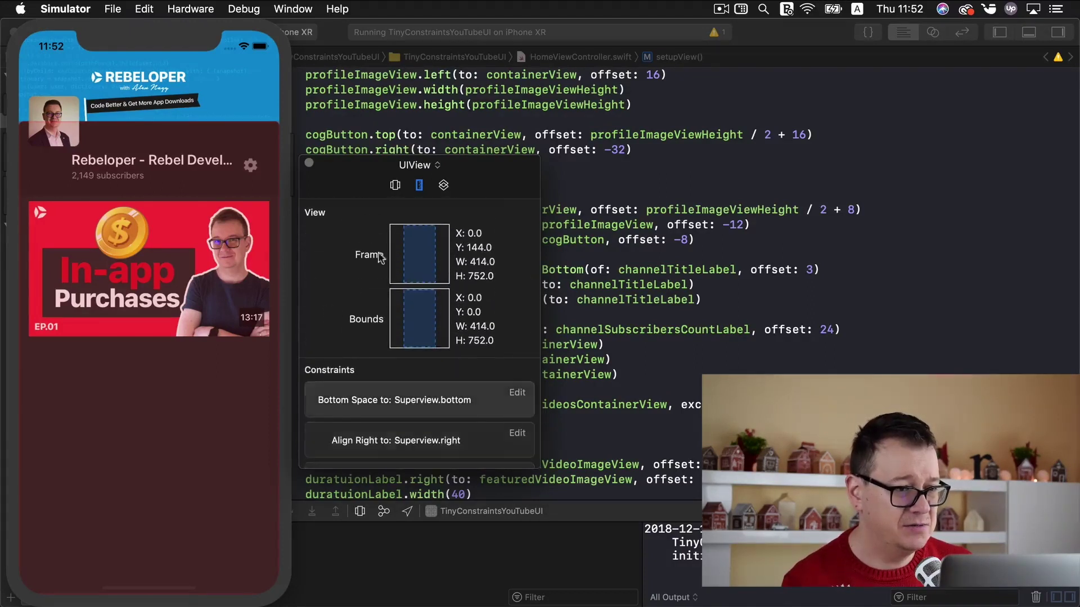
{"action": "left_click", "coordinate": [444, 186]}
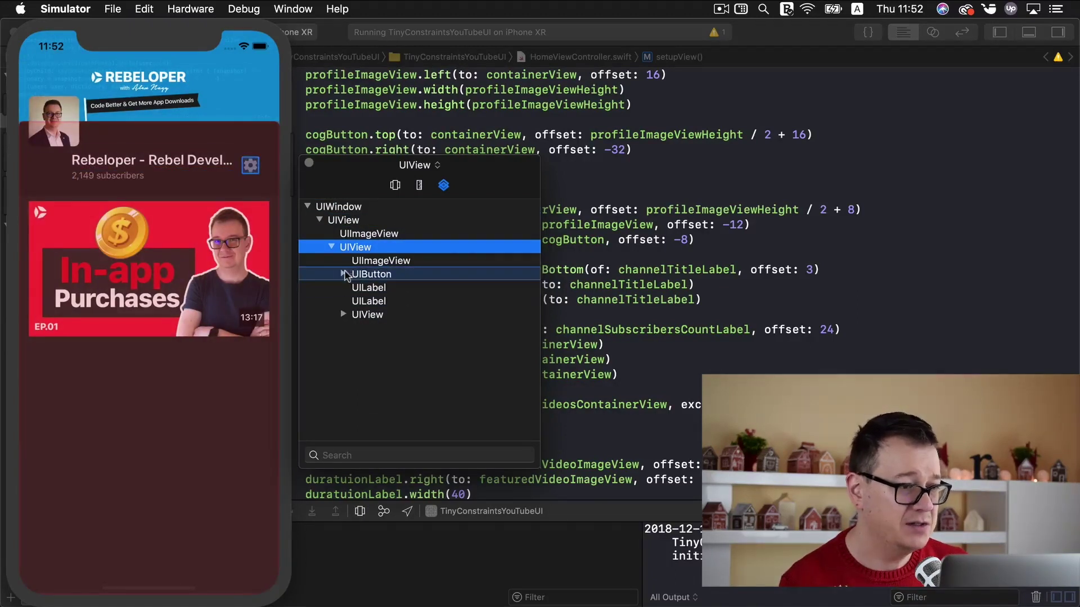
Step: Edit the featured thumbnail's height constraint, trying 250 and 150, and settle on 220 points
{"action": "left_click", "coordinate": [189, 250]}
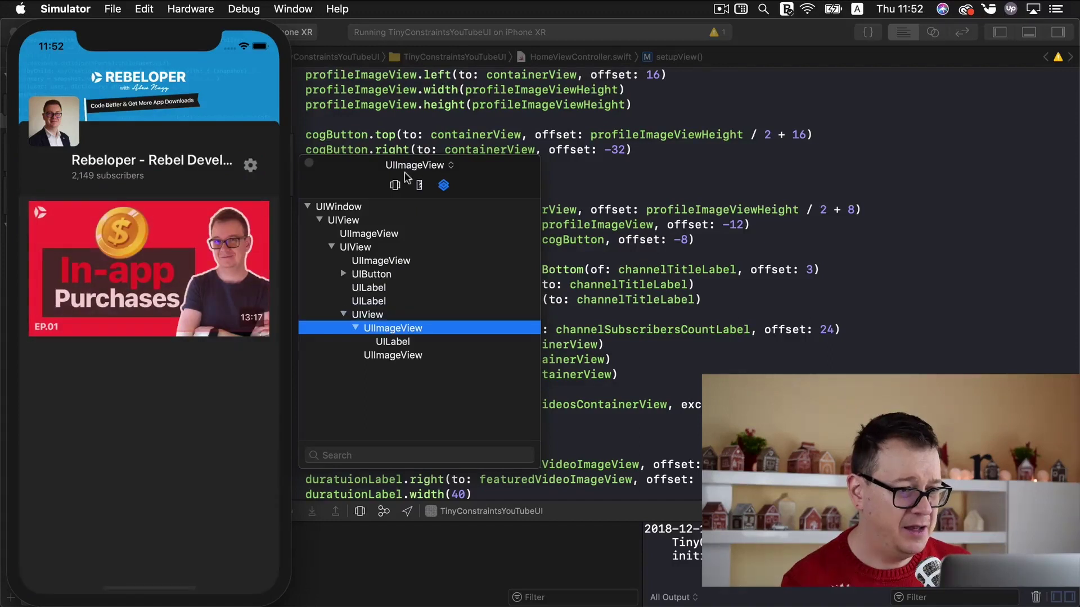
{"action": "left_click", "coordinate": [419, 186]}
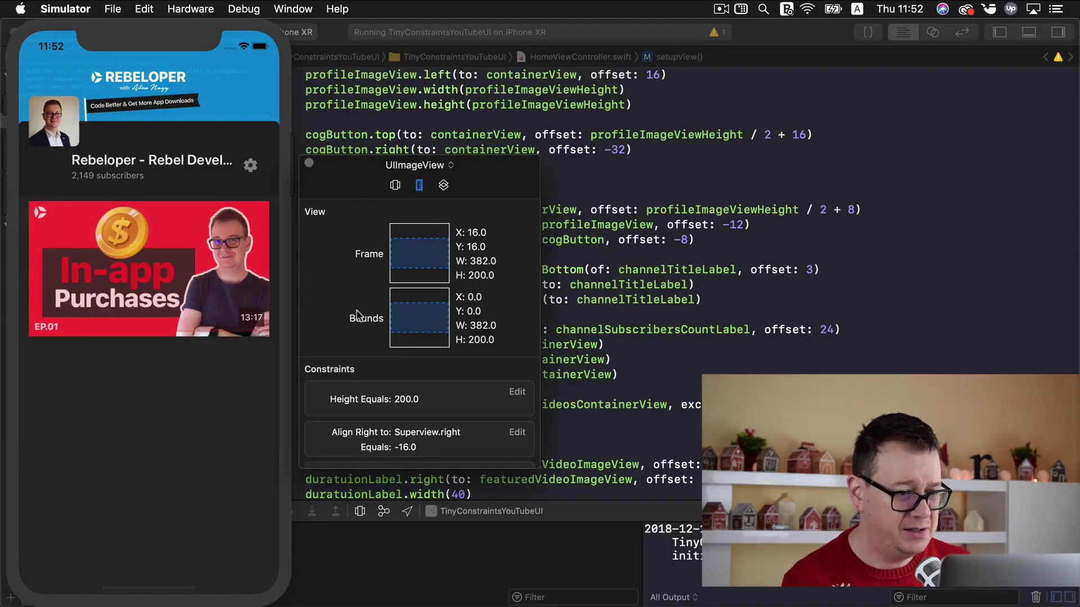
{"action": "scroll", "coordinate": [356, 315], "scroll_direction": "down", "scroll_amount": 2}
{"action": "scroll", "coordinate": [356, 314], "scroll_direction": "down", "scroll_amount": 1}
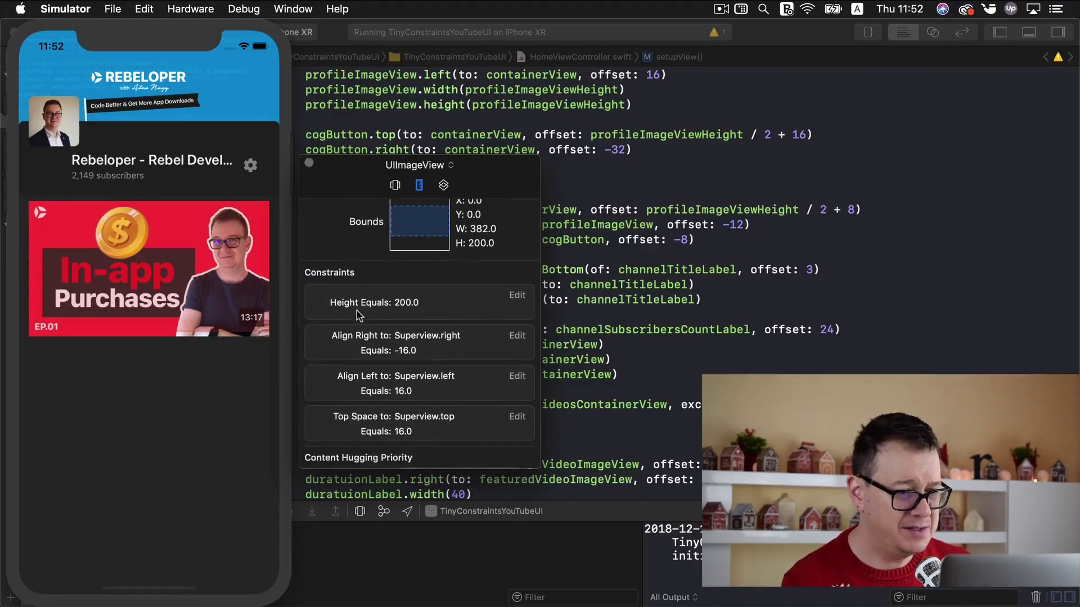
{"action": "left_click", "coordinate": [517, 295]}
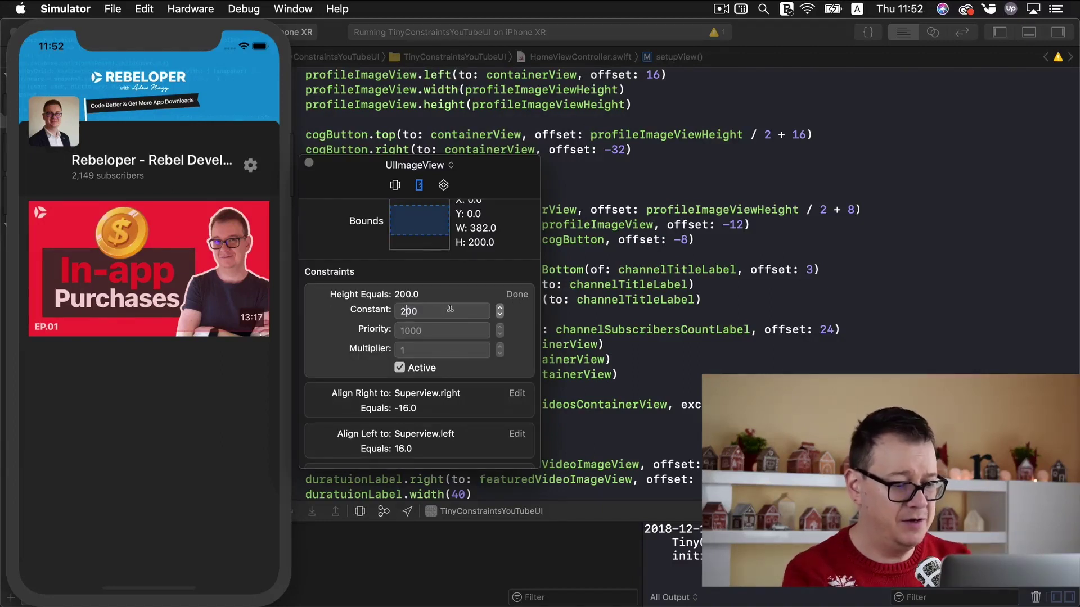
{"action": "type", "text": "3"}
{"action": "key", "text": "Return"}
{"action": "key", "text": "BackSpace"}
{"action": "key", "text": "BackSpace"}
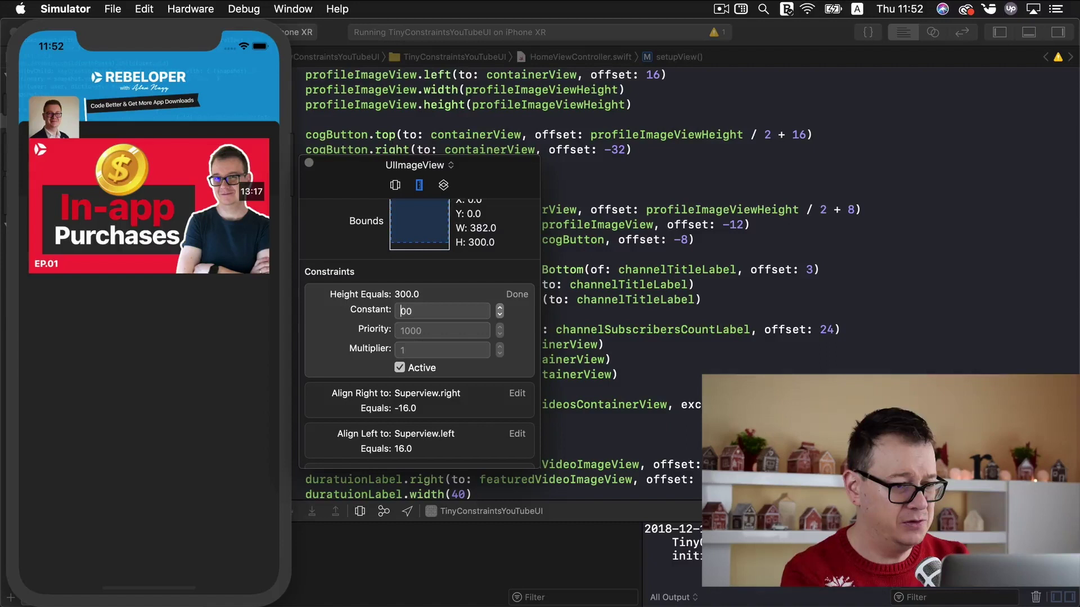
{"action": "type", "text": "25"}
{"action": "key", "text": "Return"}
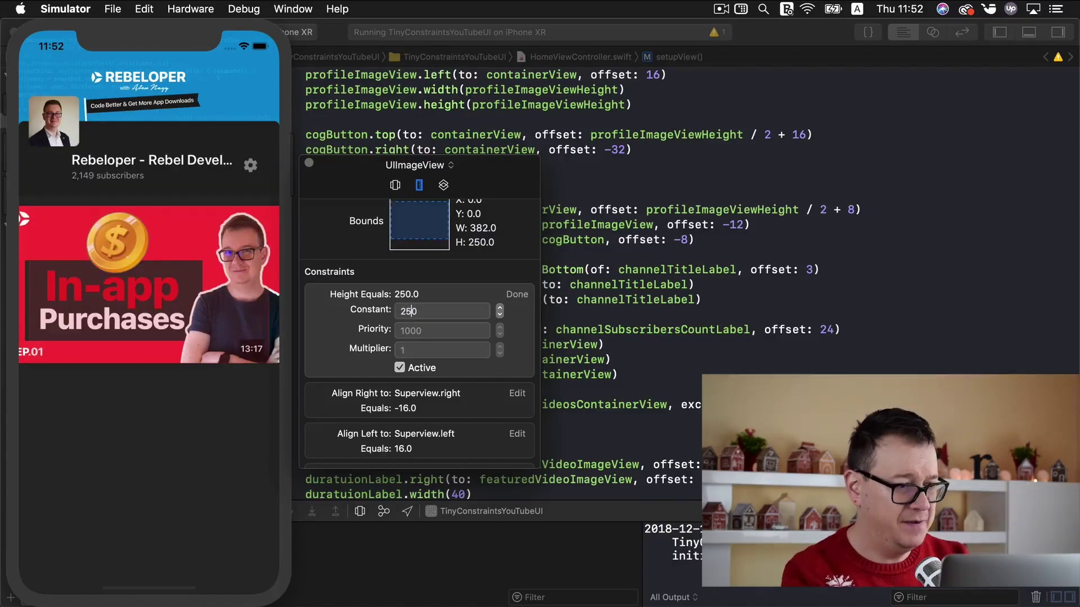
{"action": "key", "text": "Left"}
{"action": "key", "text": "BackSpace"}
{"action": "key", "text": "BackSpace"}
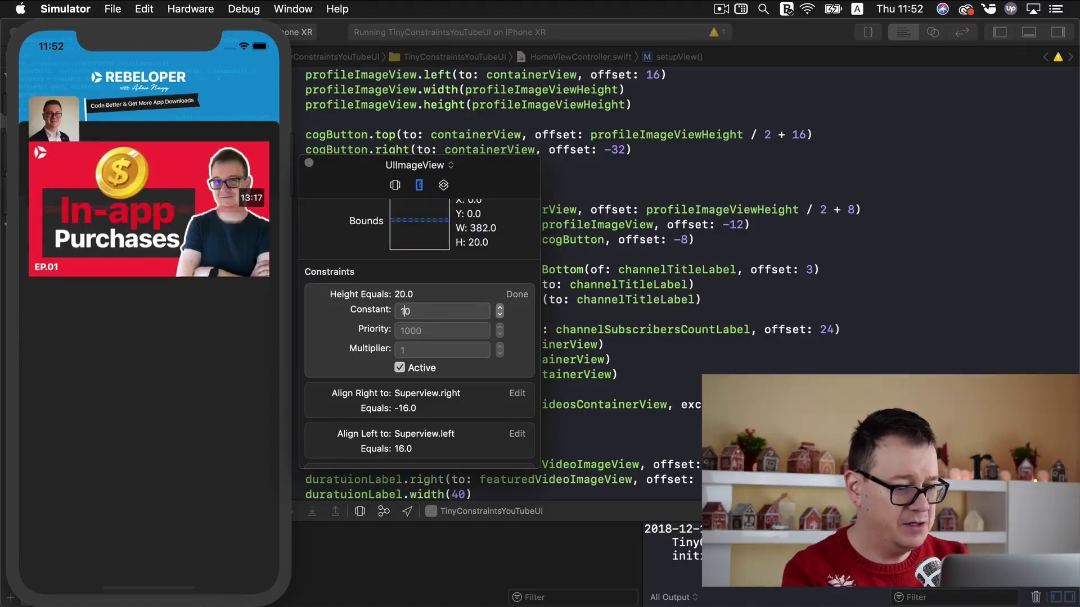
{"action": "type", "text": "15"}
{"action": "key", "text": "Return"}
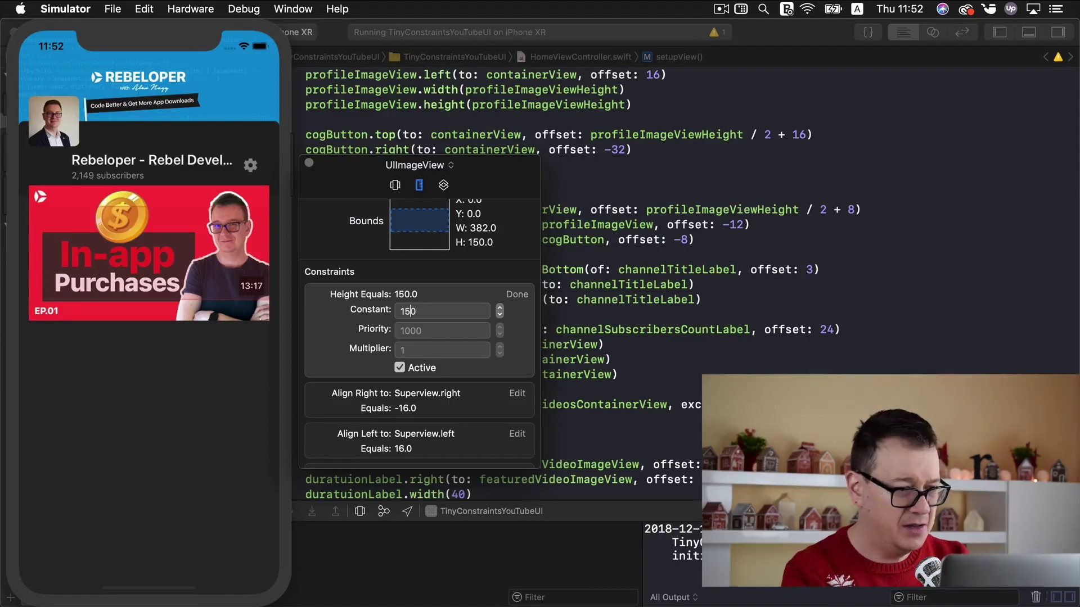
{"action": "left_click", "coordinate": [105, 208]}
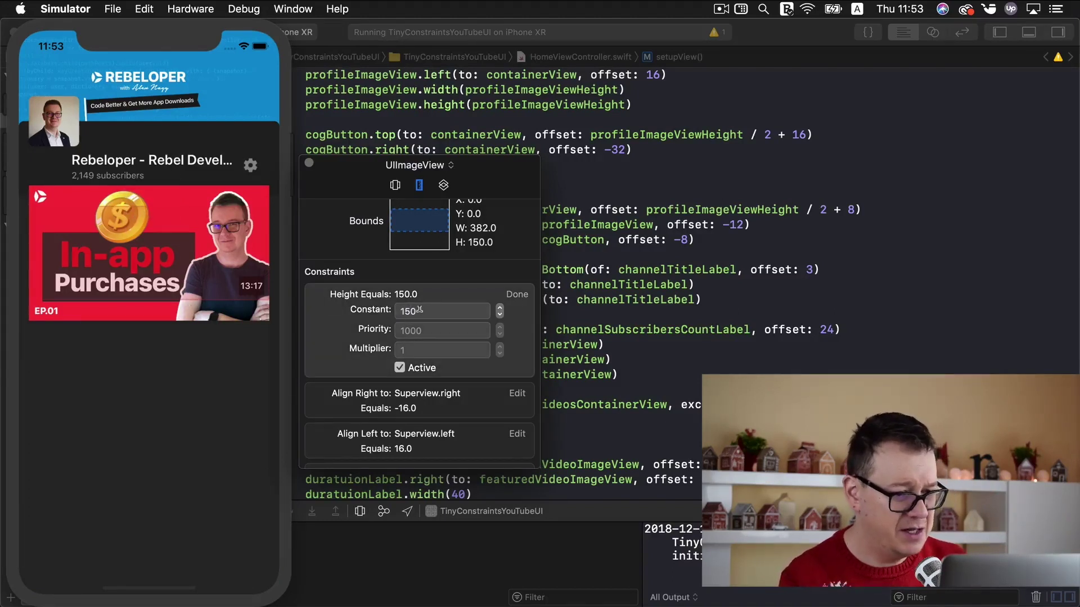
{"action": "double_click", "coordinate": [409, 311]}
{"action": "type", "text": "220"}
{"action": "key", "text": "Return"}
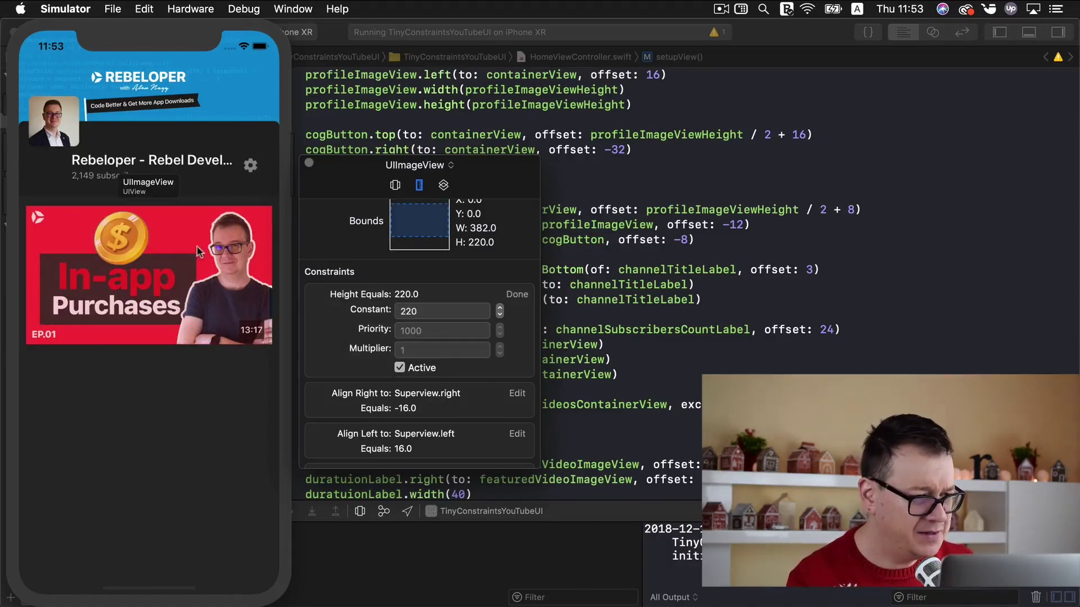
{"action": "mouse_move", "coordinate": [330, 271]}
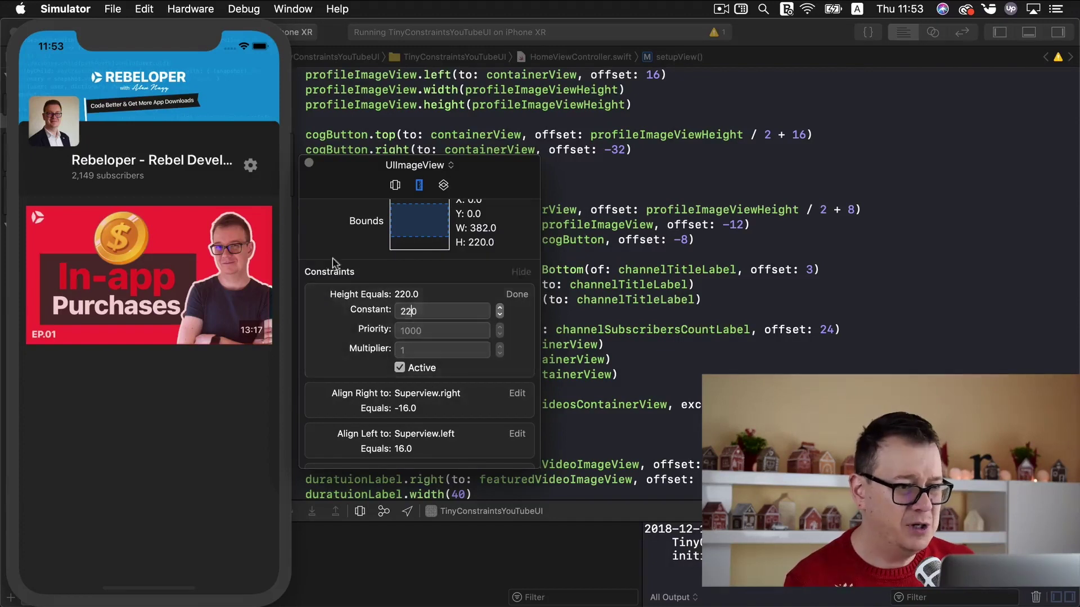
Step: Try other constants on the thumbnail's Align Right constraint, then restore the -16 inset
{"action": "left_click", "coordinate": [517, 394]}
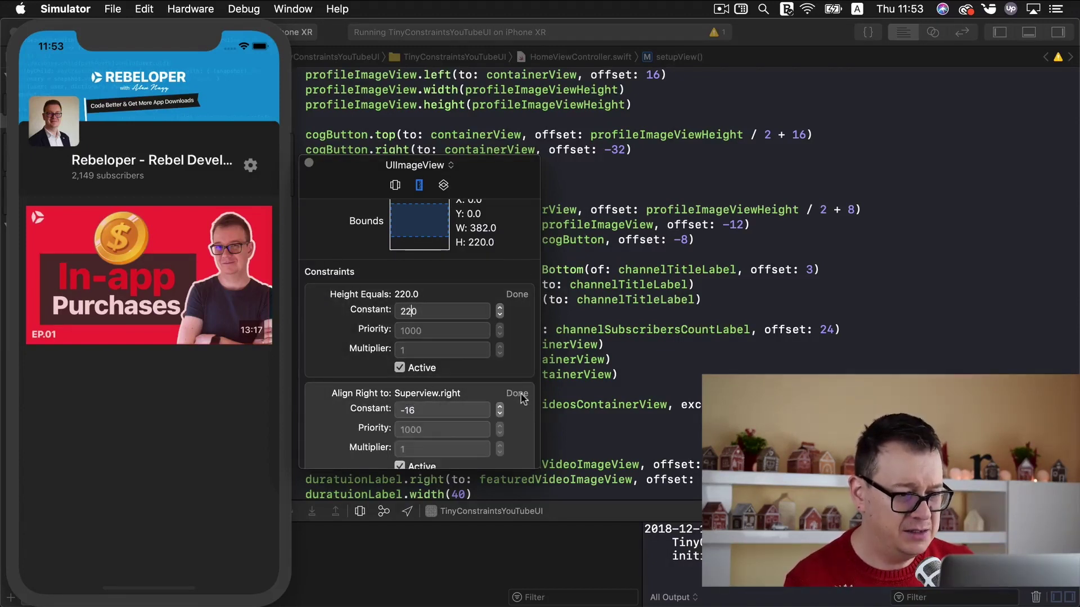
{"action": "left_click", "coordinate": [435, 410]}
{"action": "key", "text": "BackSpace"}
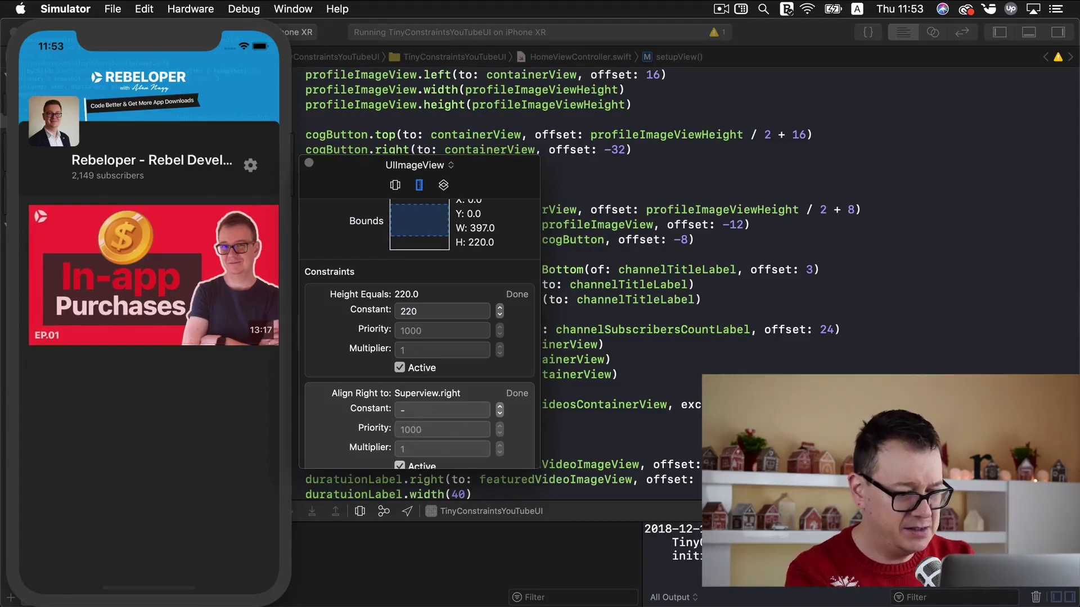
{"action": "type", "text": "50"}
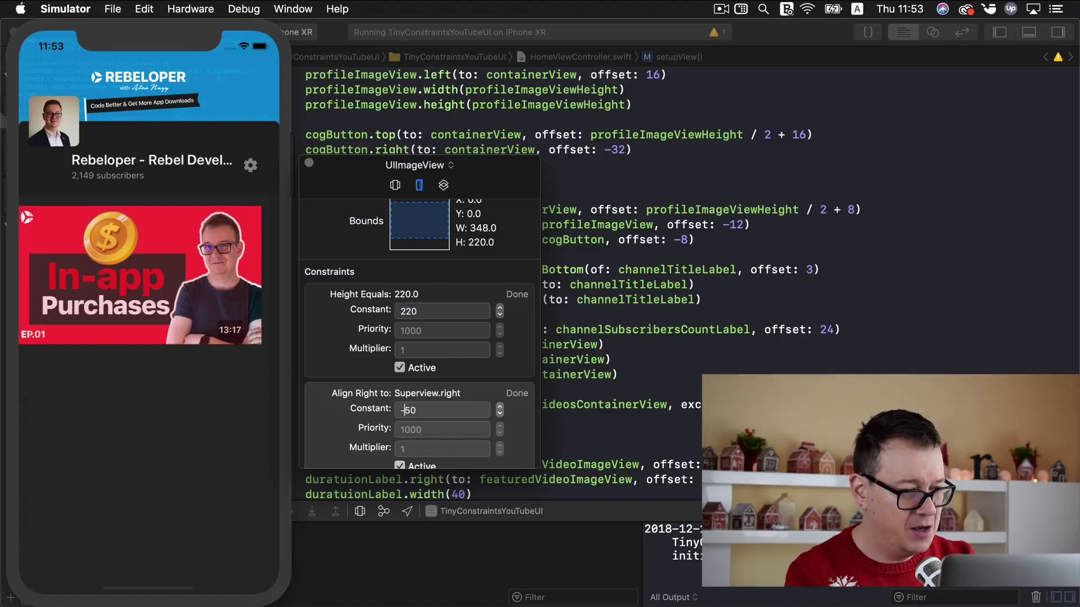
{"action": "type", "text": "1"}
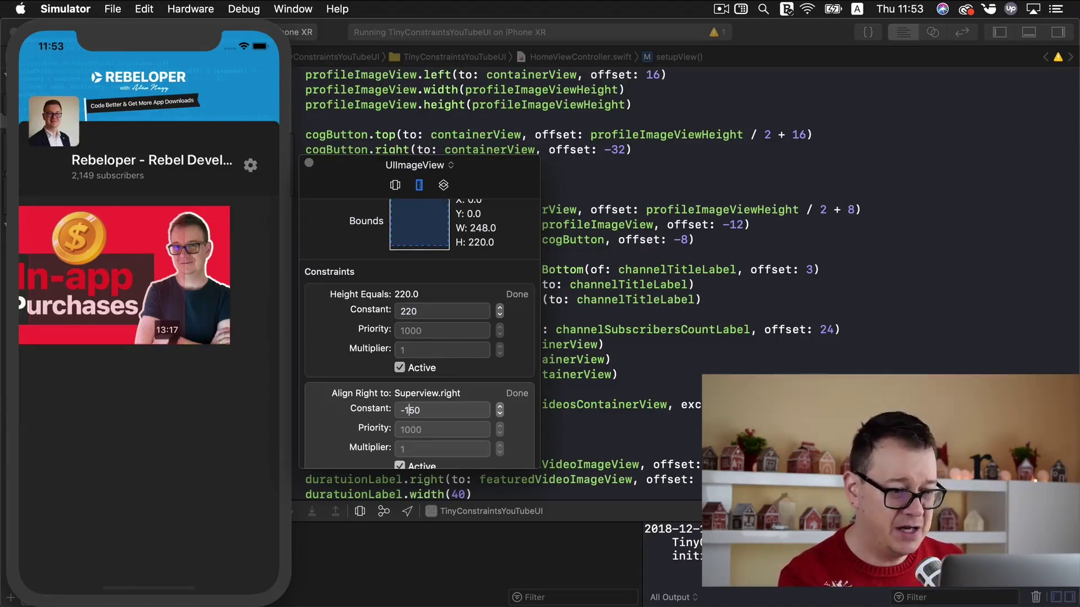
{"action": "key", "text": "BackSpace"}
{"action": "key", "text": "BackSpace"}
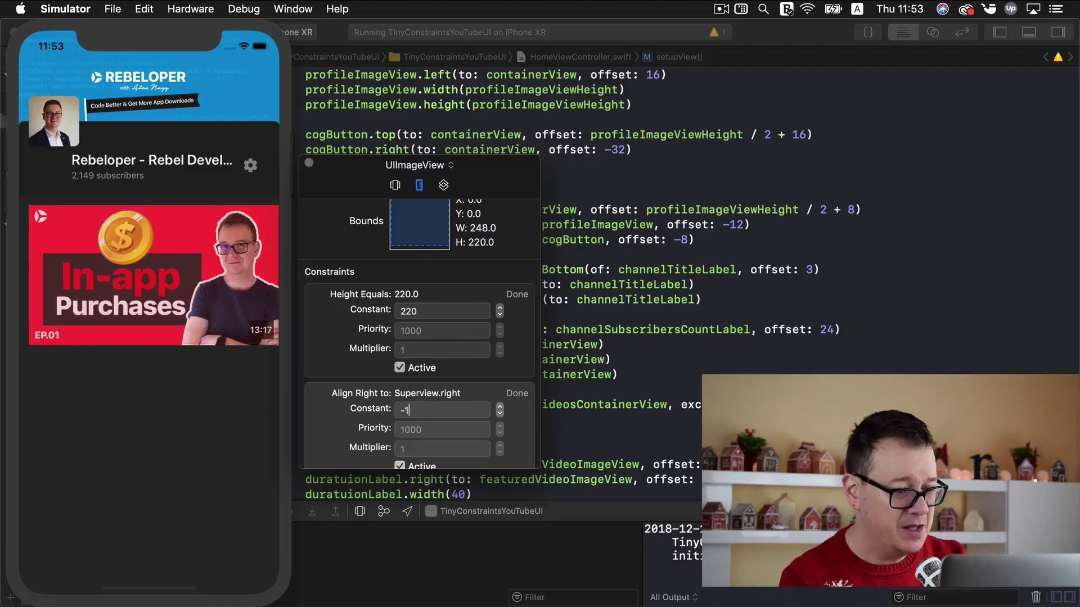
{"action": "type", "text": "6"}
{"action": "key", "text": "Return"}
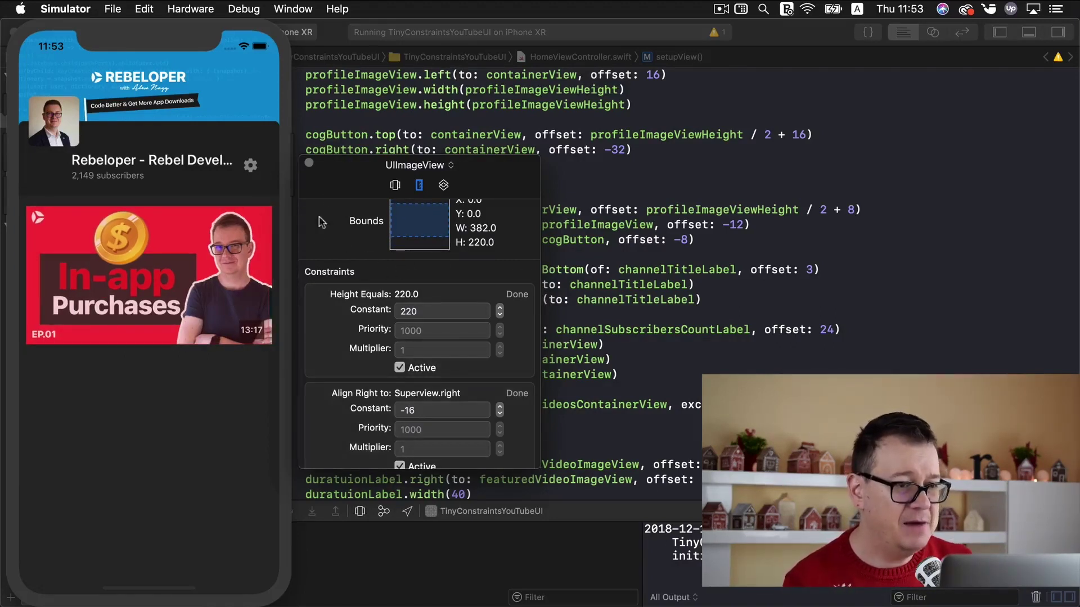
Step: Inspect the channel title label, trim its text and make its text colour red
{"action": "left_click", "coordinate": [185, 165]}
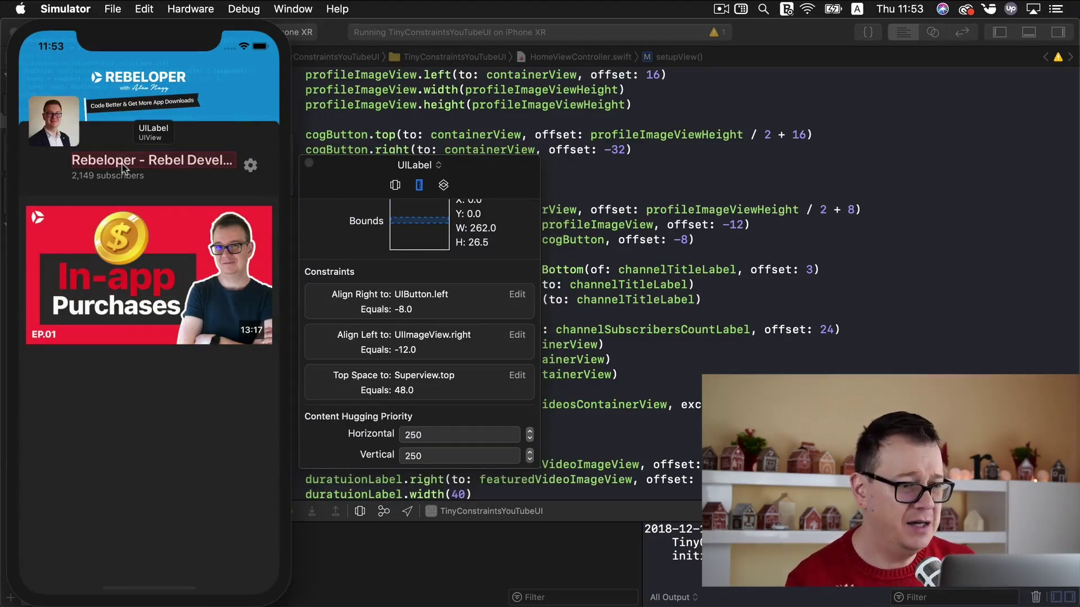
{"action": "scroll", "coordinate": [356, 293], "scroll_direction": "up", "scroll_amount": 1}
{"action": "scroll", "coordinate": [357, 294], "scroll_direction": "up", "scroll_amount": 3}
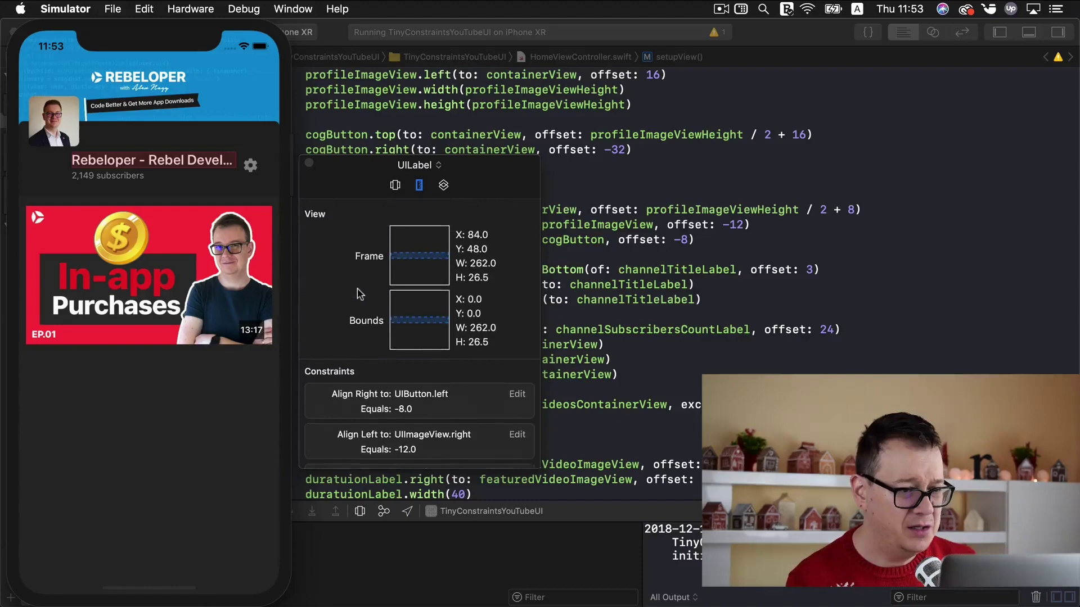
{"action": "scroll", "coordinate": [357, 294], "scroll_direction": "down", "scroll_amount": 3}
{"action": "scroll", "coordinate": [362, 287], "scroll_direction": "up", "scroll_amount": 3}
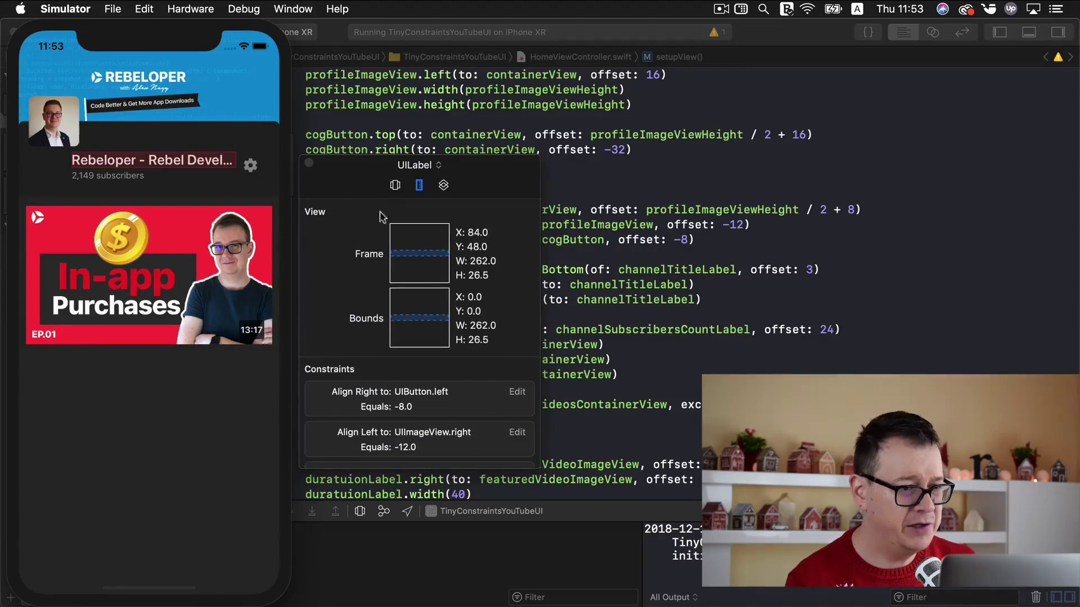
{"action": "left_click", "coordinate": [396, 186]}
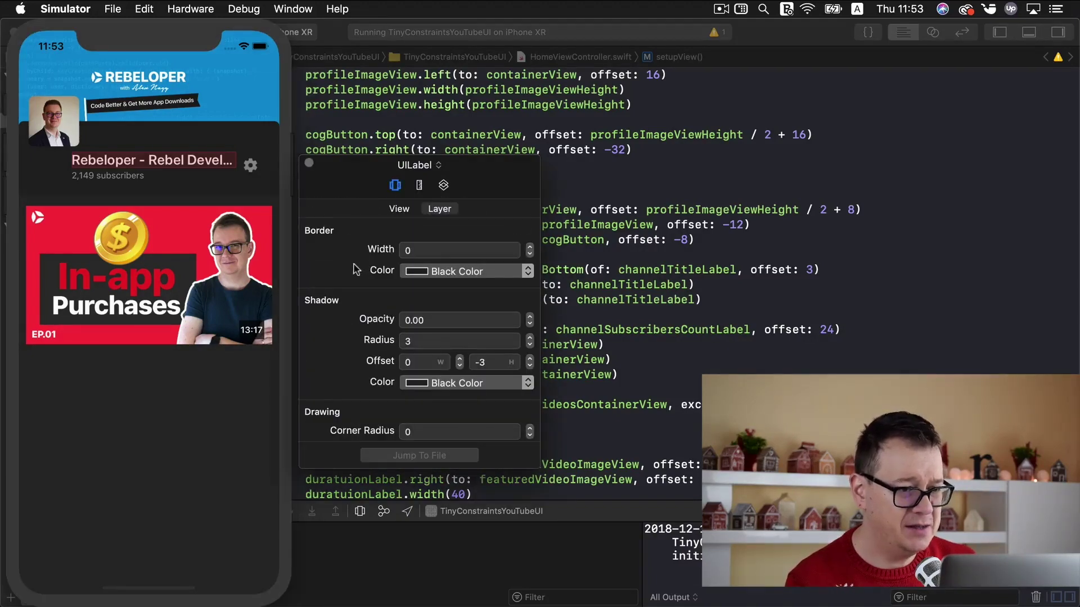
{"action": "scroll", "coordinate": [358, 269], "scroll_direction": "down", "scroll_amount": 1}
{"action": "scroll", "coordinate": [355, 269], "scroll_direction": "down", "scroll_amount": 2}
{"action": "scroll", "coordinate": [354, 268], "scroll_direction": "down", "scroll_amount": 2}
{"action": "scroll", "coordinate": [355, 269], "scroll_direction": "down", "scroll_amount": 2}
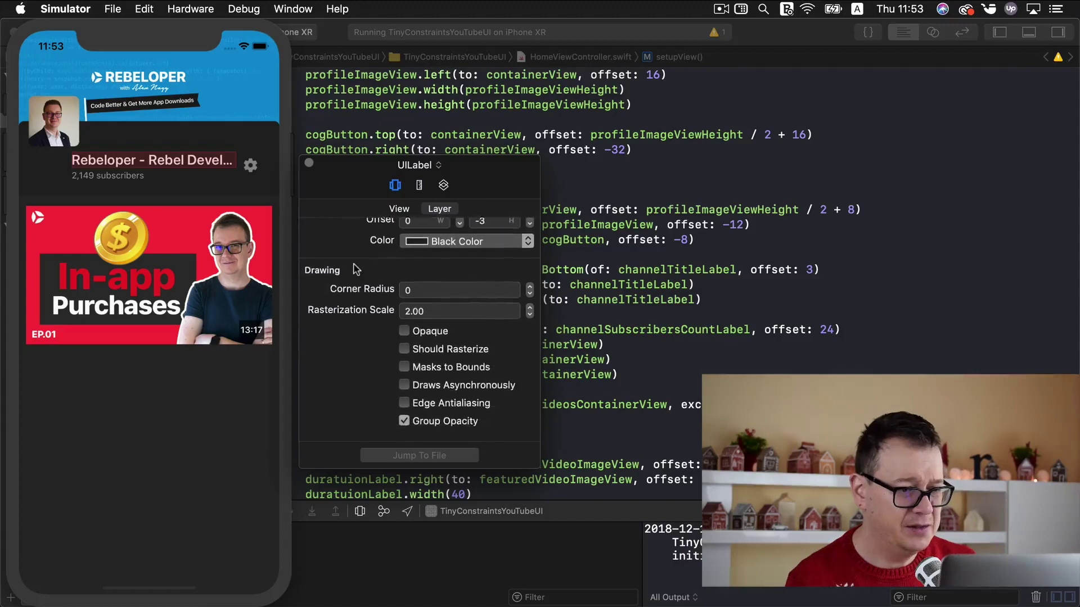
{"action": "scroll", "coordinate": [354, 269], "scroll_direction": "up", "scroll_amount": 5}
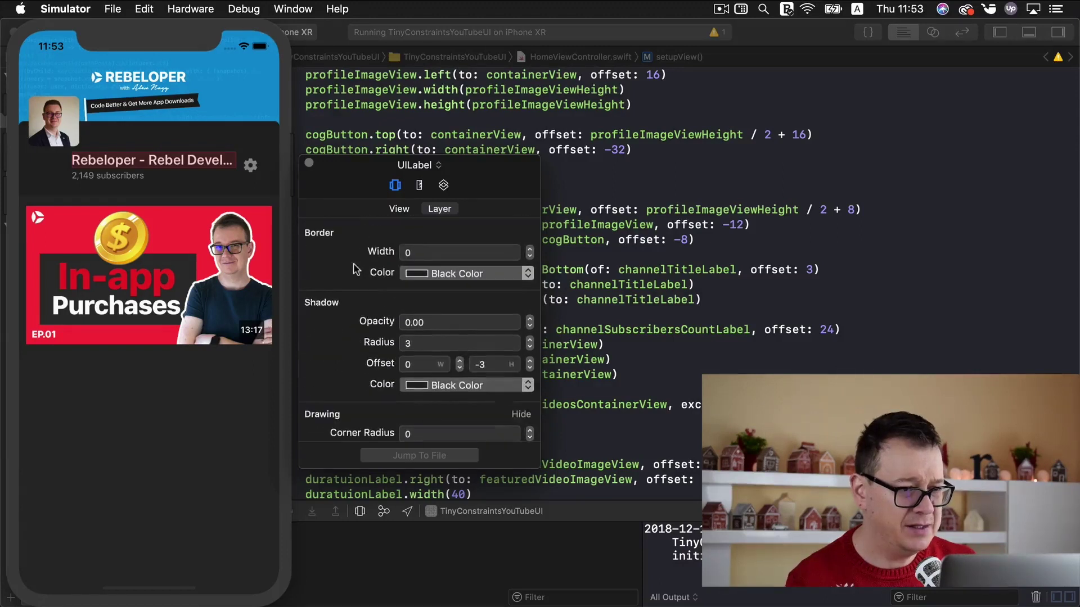
{"action": "left_click", "coordinate": [399, 211]}
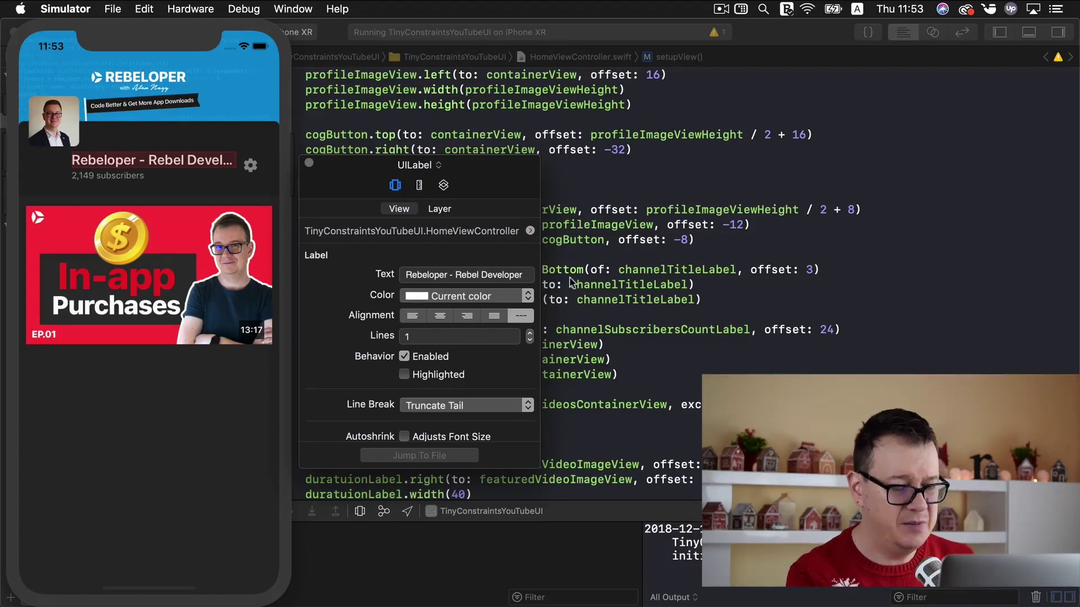
{"action": "key", "text": "BackSpace"}
{"action": "key", "text": "BackSpace"}
{"action": "key", "text": "BackSpace"}
{"action": "key", "text": "BackSpace"}
{"action": "key", "text": "BackSpace"}
{"action": "key", "text": "BackSpace"}
{"action": "key", "text": "BackSpace"}
{"action": "key", "text": "BackSpace"}
{"action": "key", "text": "BackSpace"}
{"action": "key", "text": "BackSpace"}
{"action": "key", "text": "BackSpace"}
{"action": "key", "text": "BackSpace"}
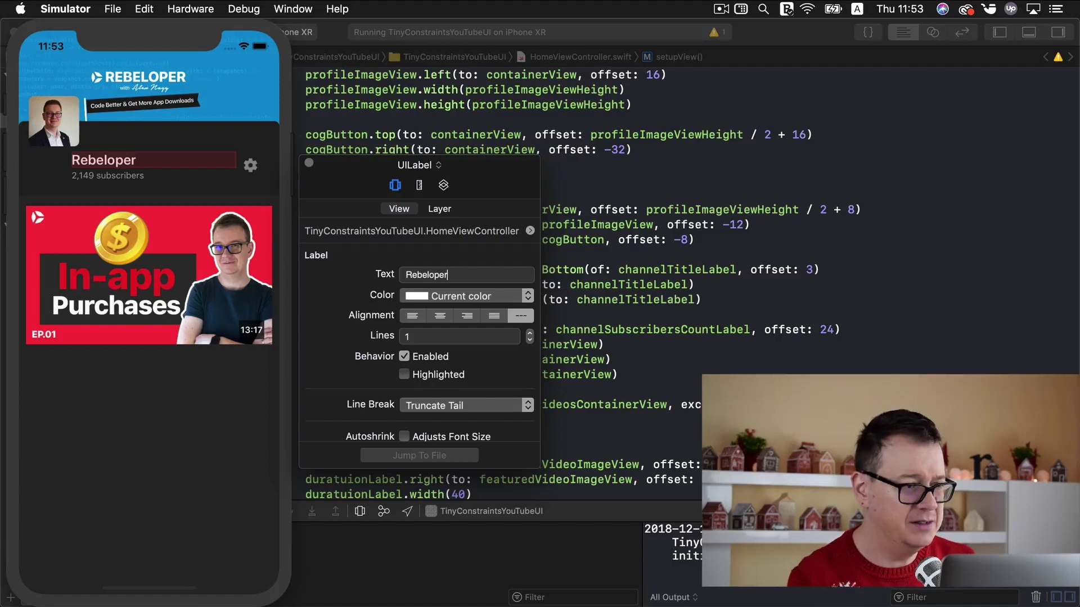
{"action": "left_click", "coordinate": [528, 300]}
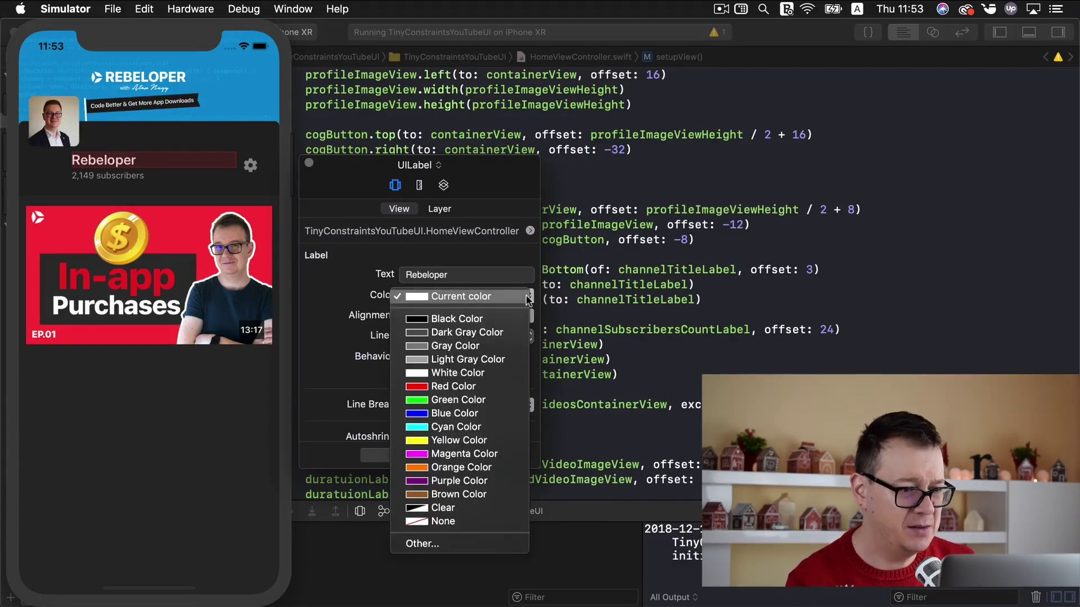
{"action": "left_click", "coordinate": [456, 387]}
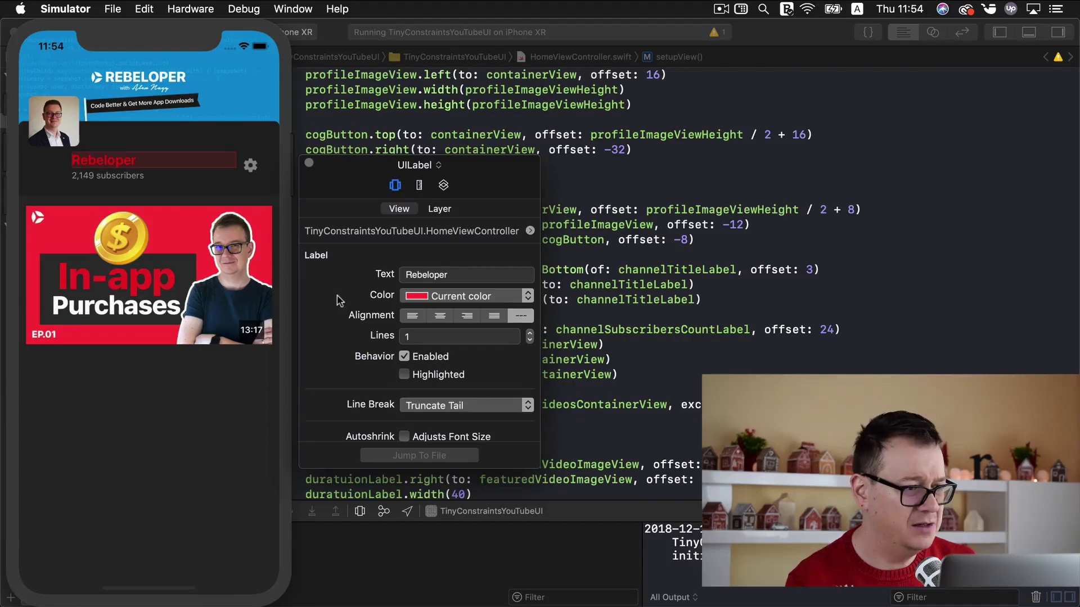
Step: Edit the subscriber count label's text from 2,149 to 2,162 subscribers
{"action": "left_click", "coordinate": [107, 181]}
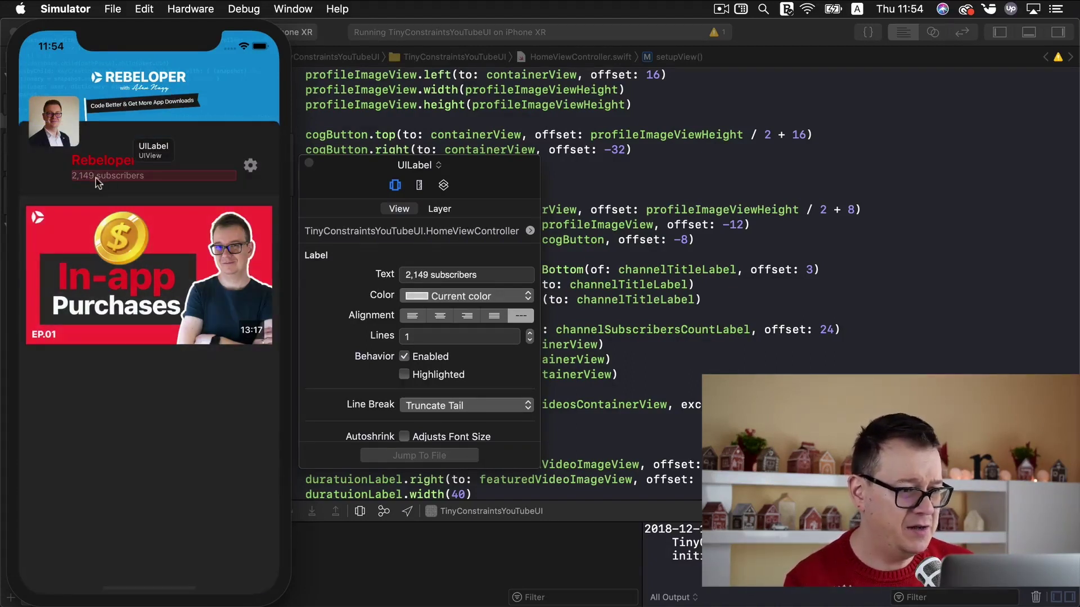
{"action": "left_click", "coordinate": [429, 271]}
{"action": "key", "text": "BackSpace"}
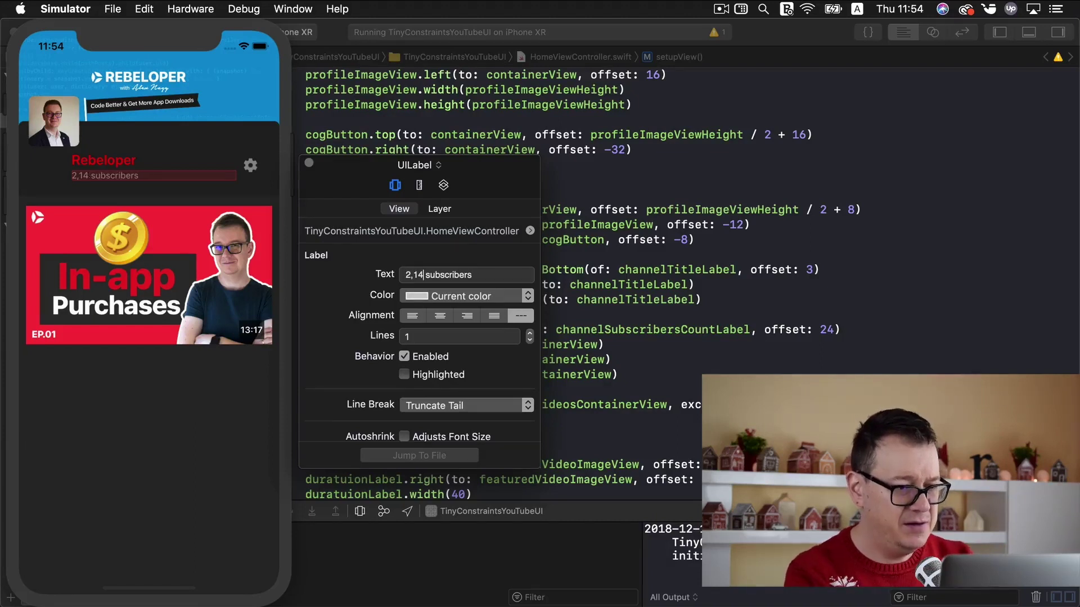
{"action": "key", "text": "BackSpace"}
{"action": "type", "text": "6"}
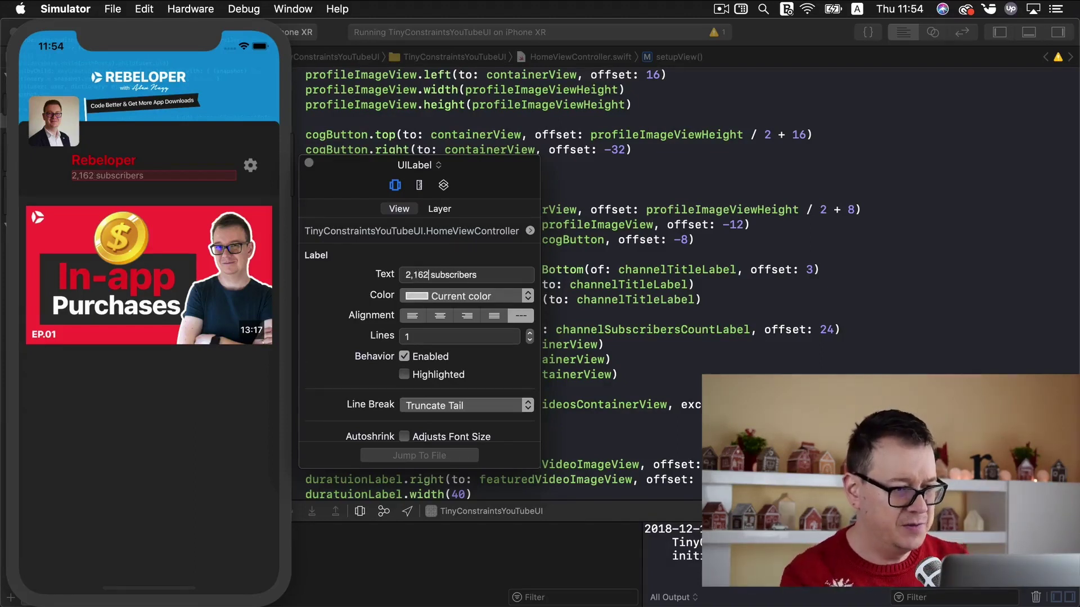
{"action": "type", "text": "2"}
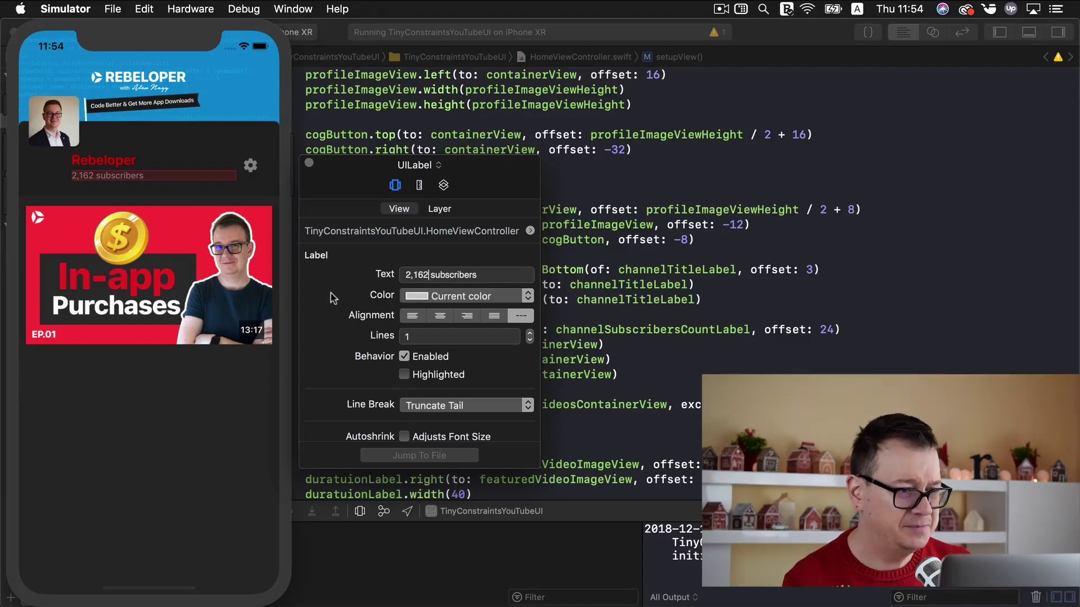
Step: Inspect the settings cog's UIImageView, reviewing its frame sizes, layer and view properties
{"action": "left_click", "coordinate": [250, 165]}
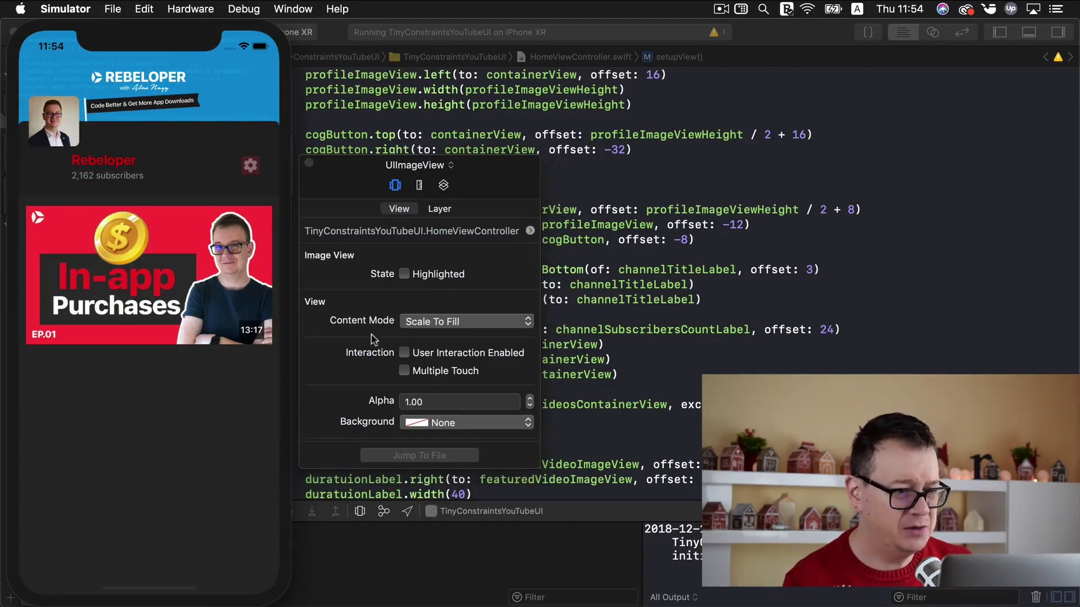
{"action": "scroll", "coordinate": [367, 337], "scroll_direction": "down", "scroll_amount": 3}
{"action": "scroll", "coordinate": [367, 337], "scroll_direction": "down", "scroll_amount": 2}
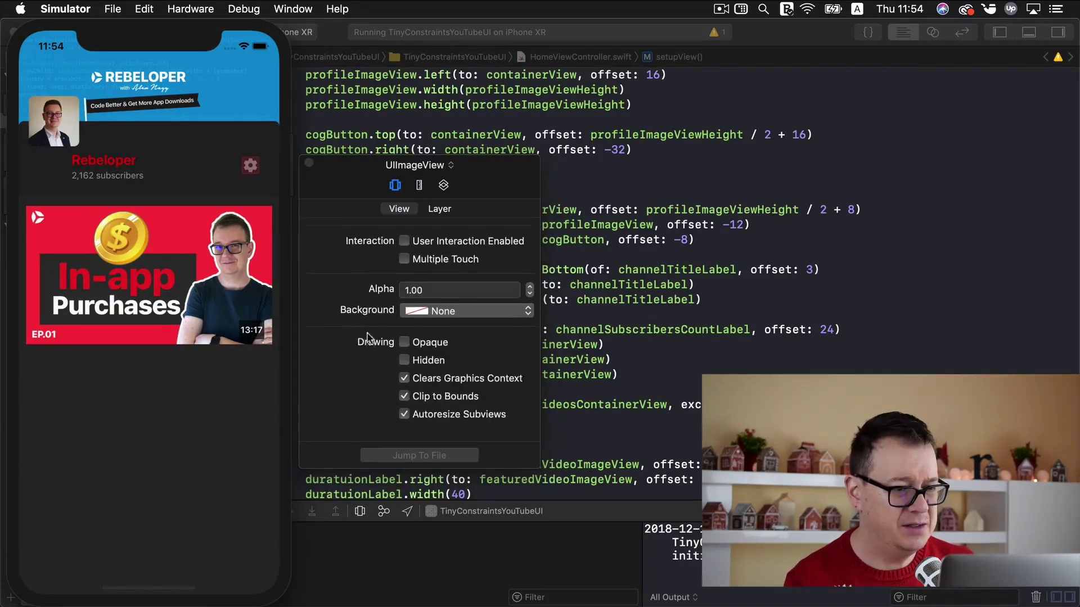
{"action": "scroll", "coordinate": [367, 338], "scroll_direction": "up", "scroll_amount": 5}
{"action": "left_click", "coordinate": [421, 185]}
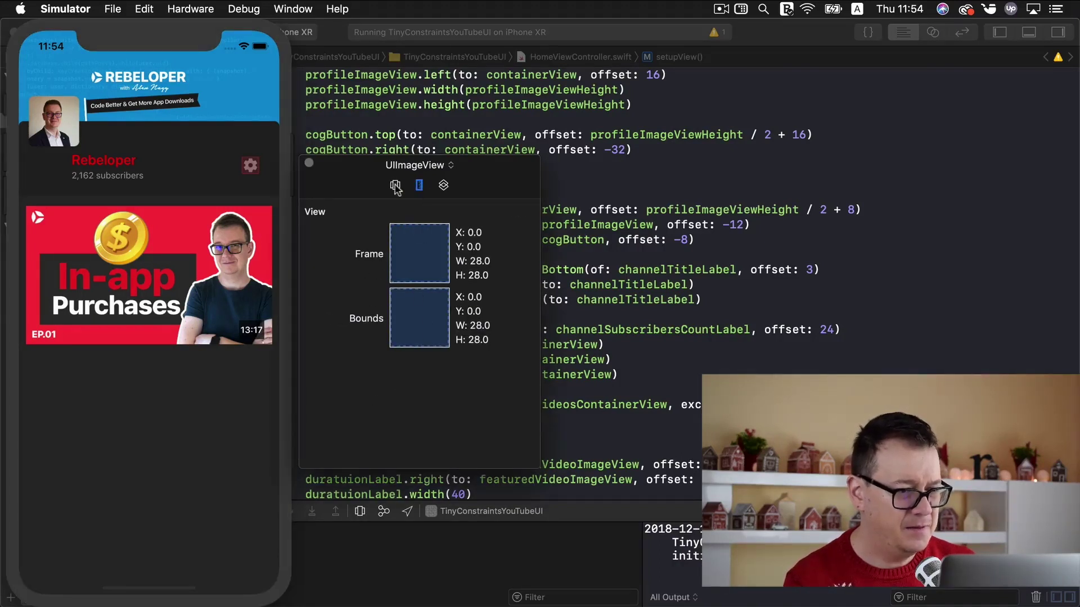
{"action": "left_click", "coordinate": [396, 186]}
{"action": "left_click", "coordinate": [439, 208]}
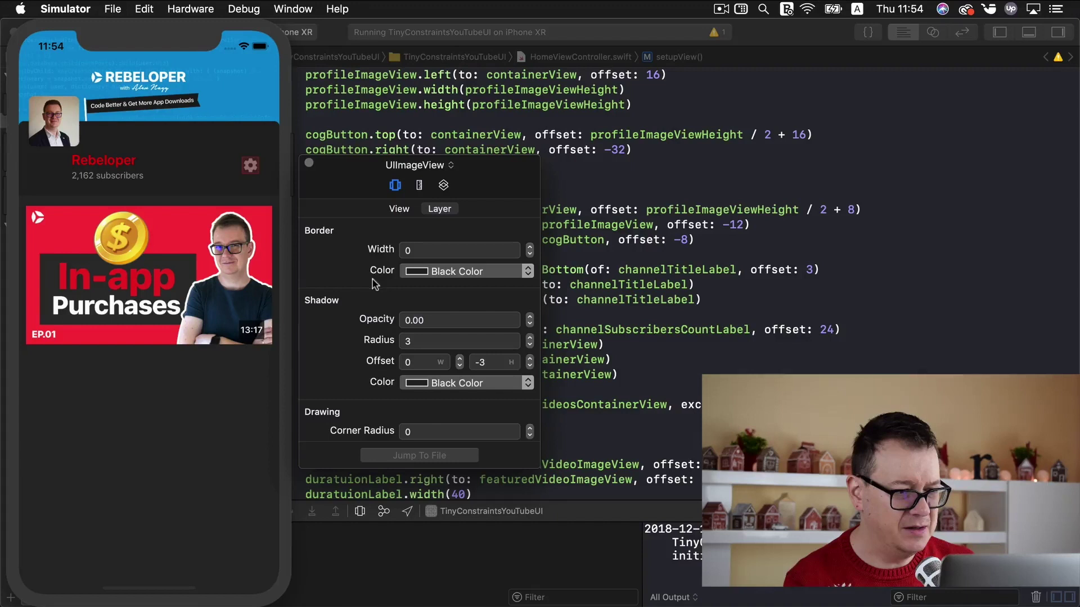
{"action": "left_click", "coordinate": [421, 187]}
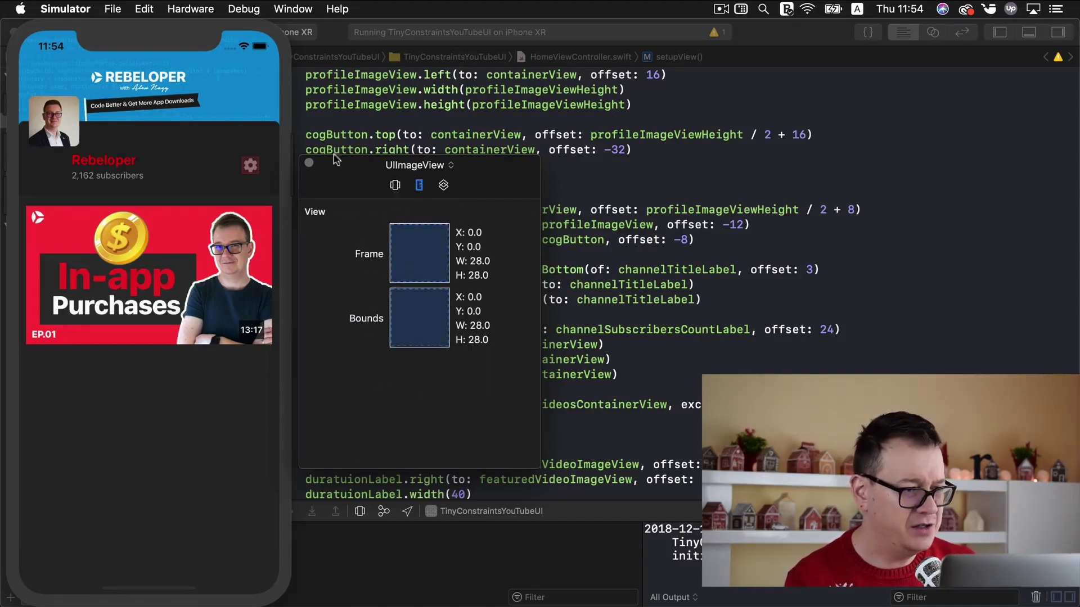
{"action": "left_click", "coordinate": [394, 185]}
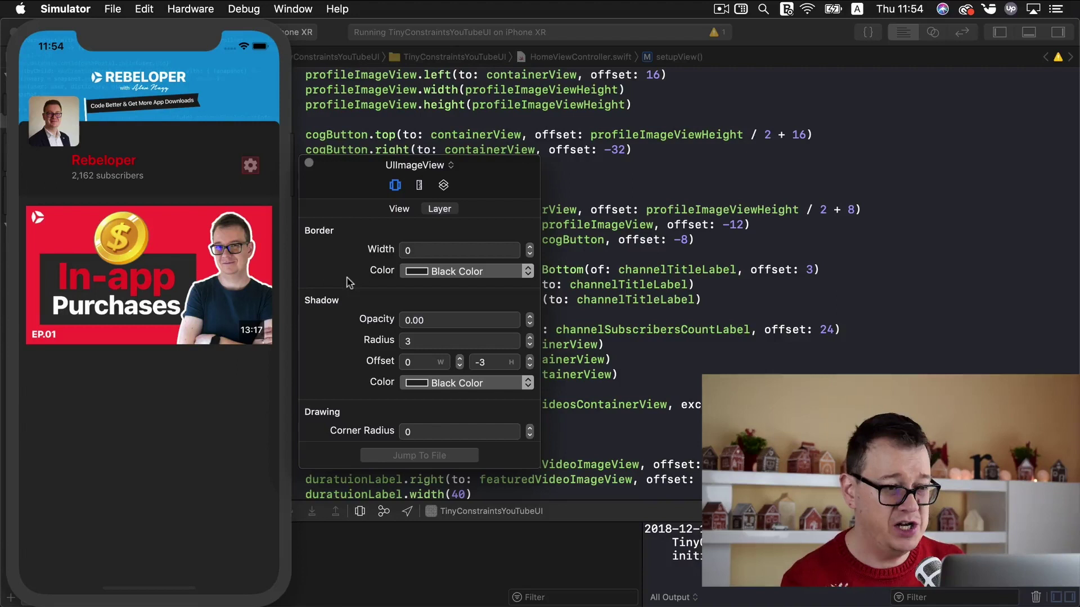
{"action": "left_click", "coordinate": [400, 209]}
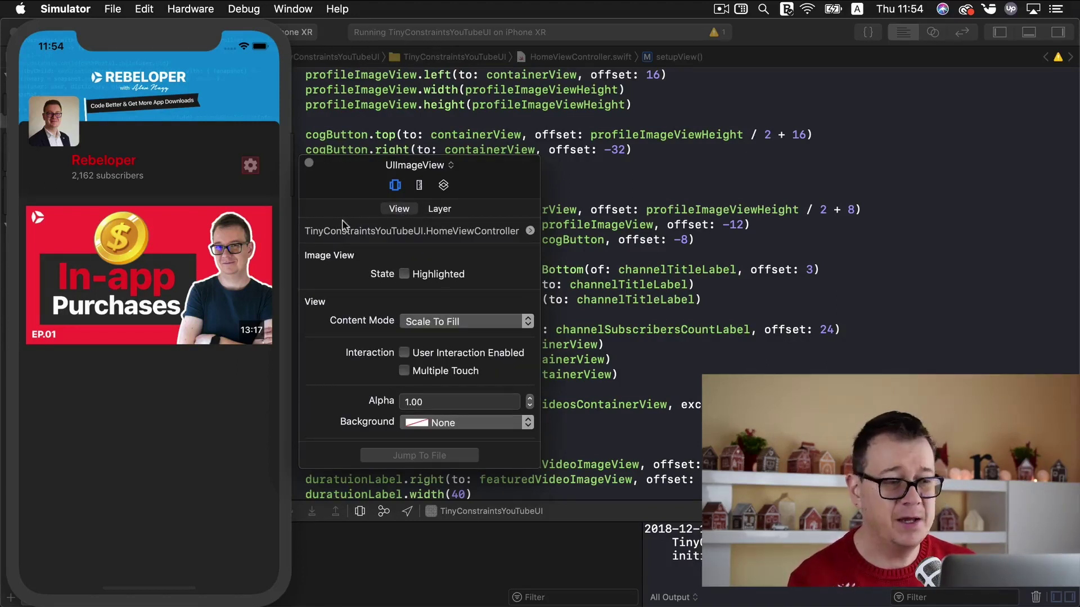
Step: Close the inspector and open Sherlock's Resizable Screen preview at iPhone 5 size
{"action": "left_click", "coordinate": [308, 164]}
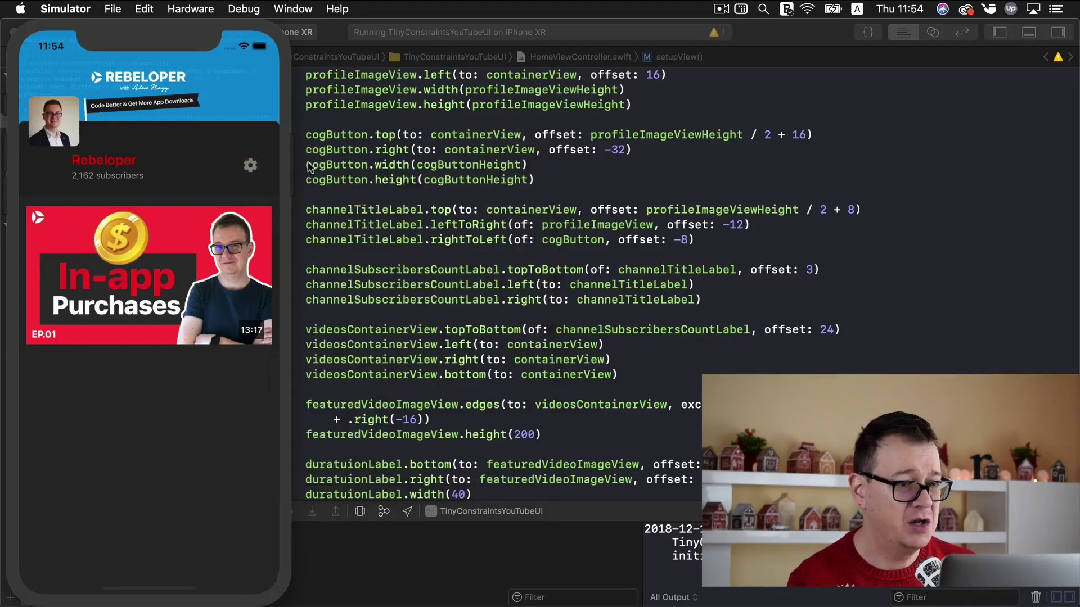
{"action": "left_click", "coordinate": [988, 10]}
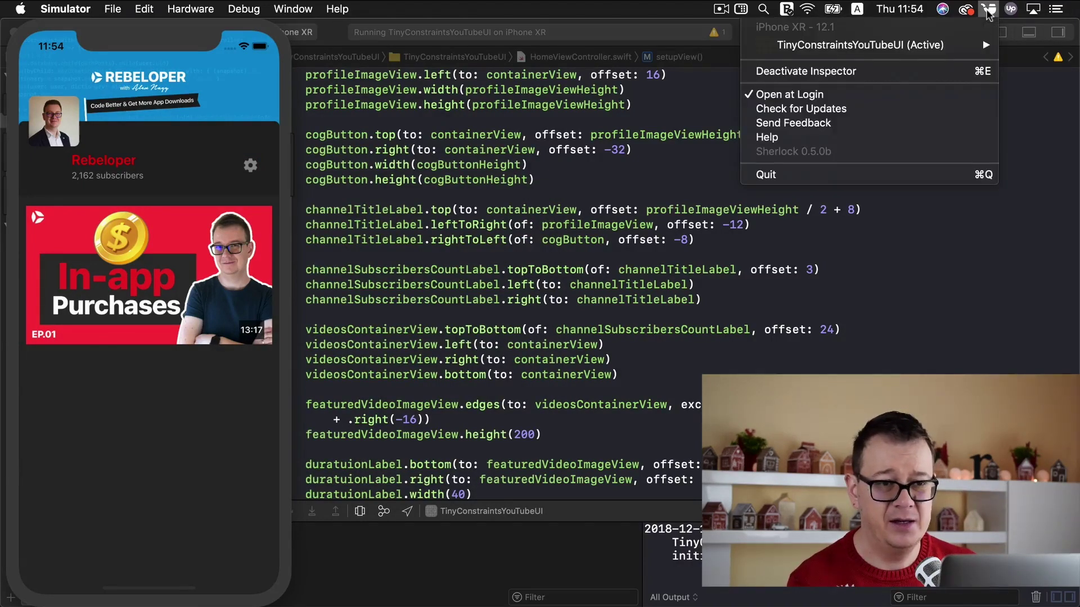
{"action": "mouse_move", "coordinate": [861, 45]}
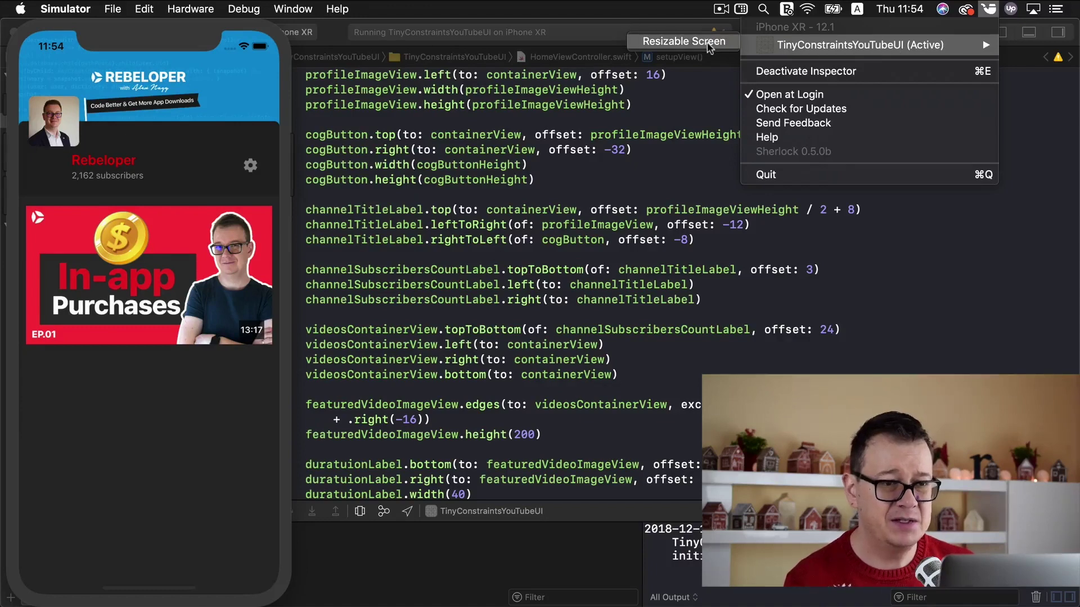
{"action": "left_click", "coordinate": [713, 47]}
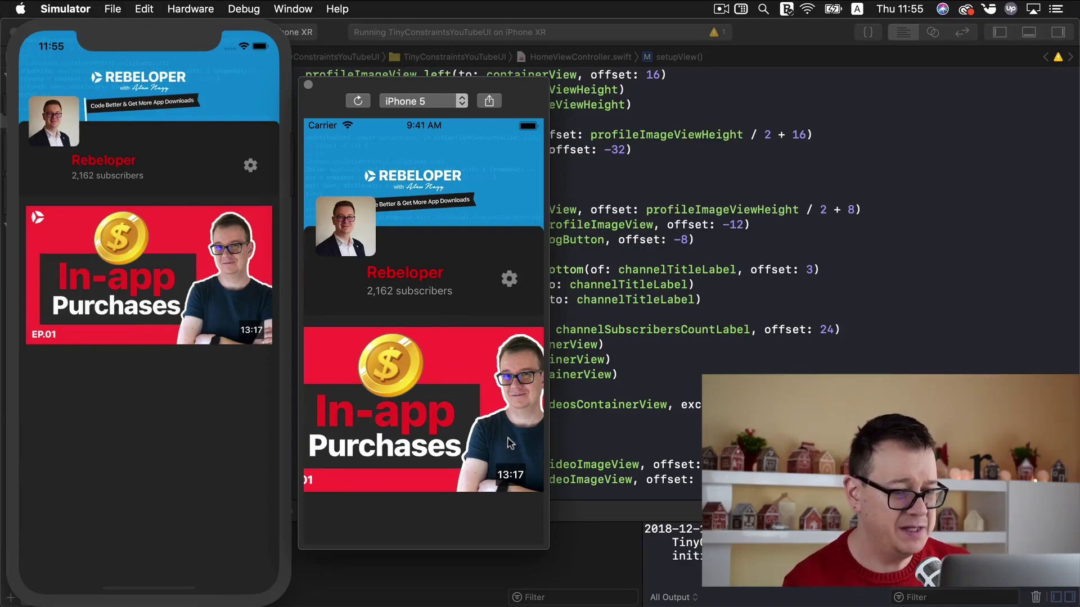
Step: Preview the screen on iPhone 6, iPhone 6 Plus, iPhone X and finally iPhone XS Max
{"action": "left_click", "coordinate": [456, 101]}
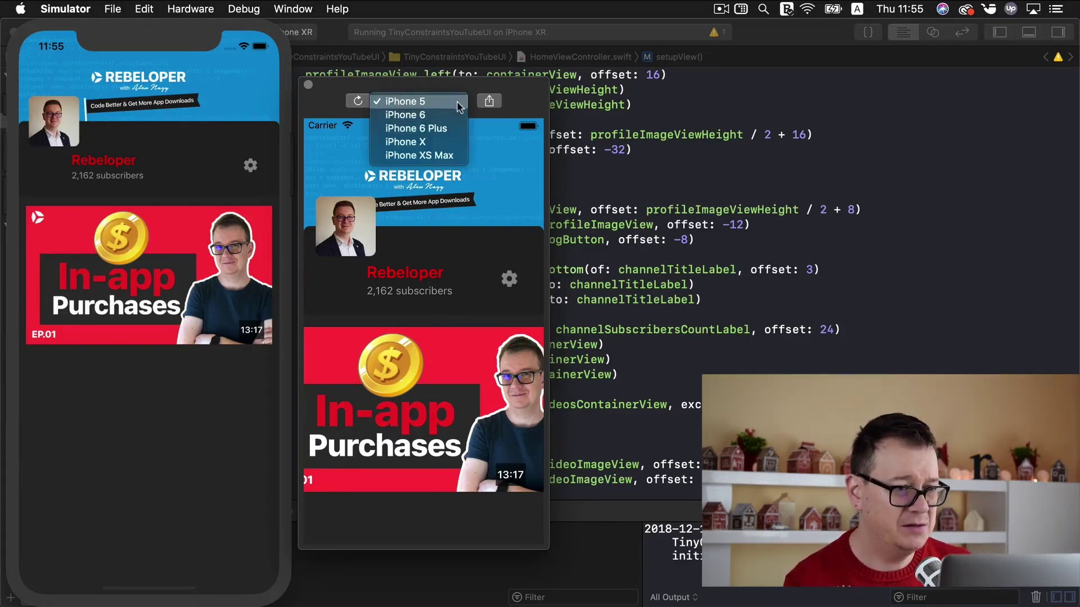
{"action": "left_click", "coordinate": [448, 113]}
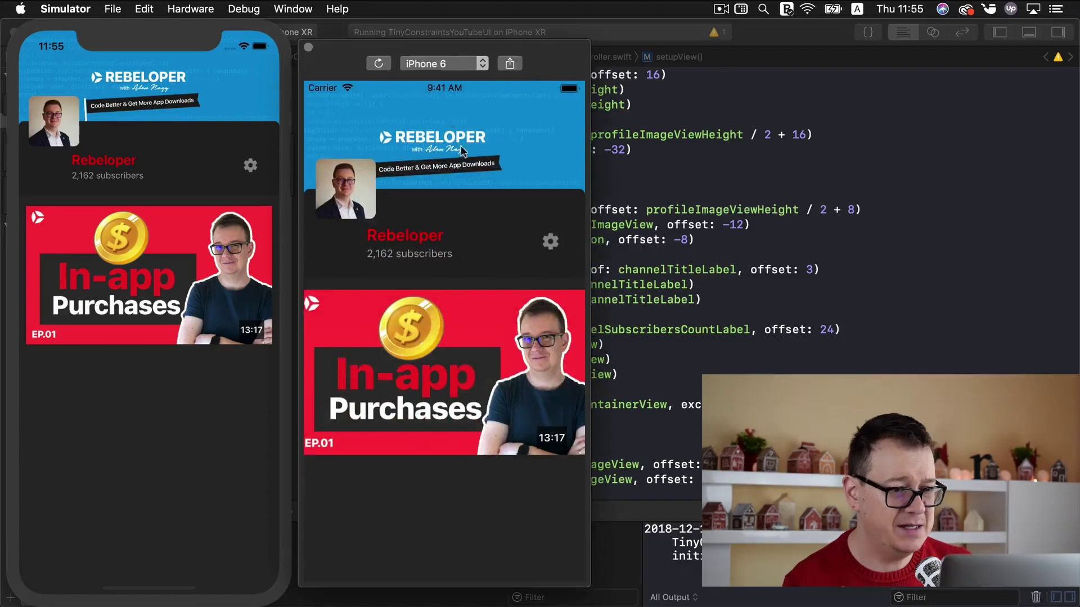
{"action": "left_click", "coordinate": [476, 66]}
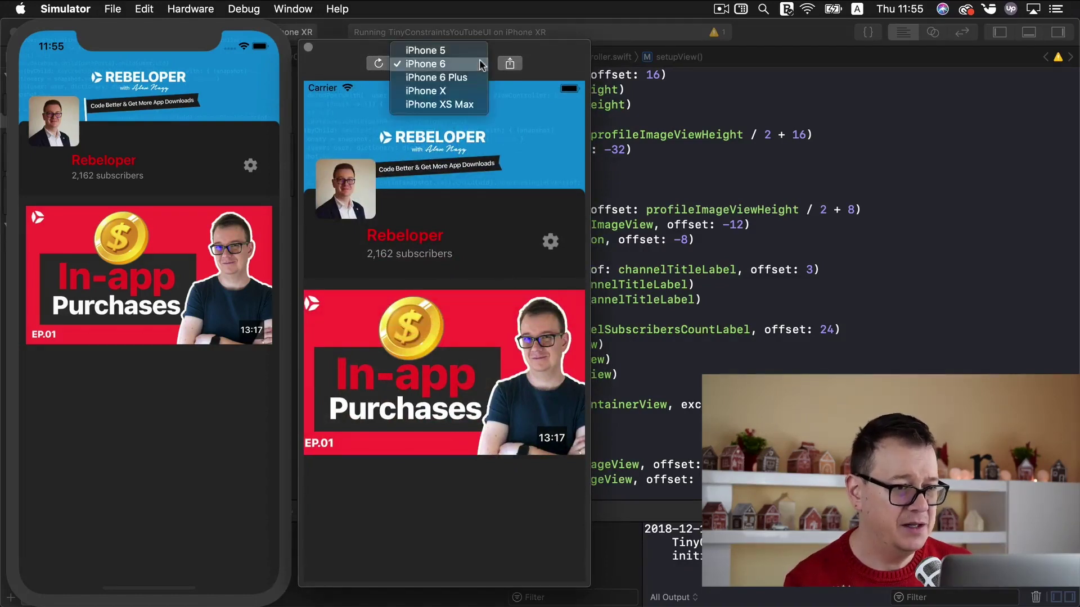
{"action": "left_click", "coordinate": [473, 74]}
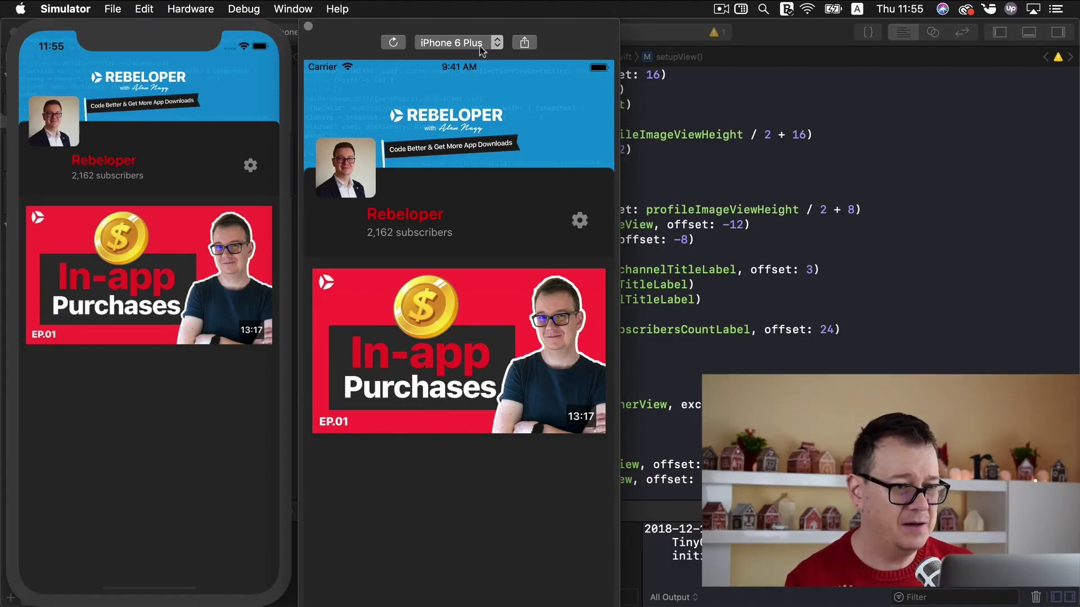
{"action": "left_click", "coordinate": [479, 51]}
{"action": "left_click", "coordinate": [482, 53]}
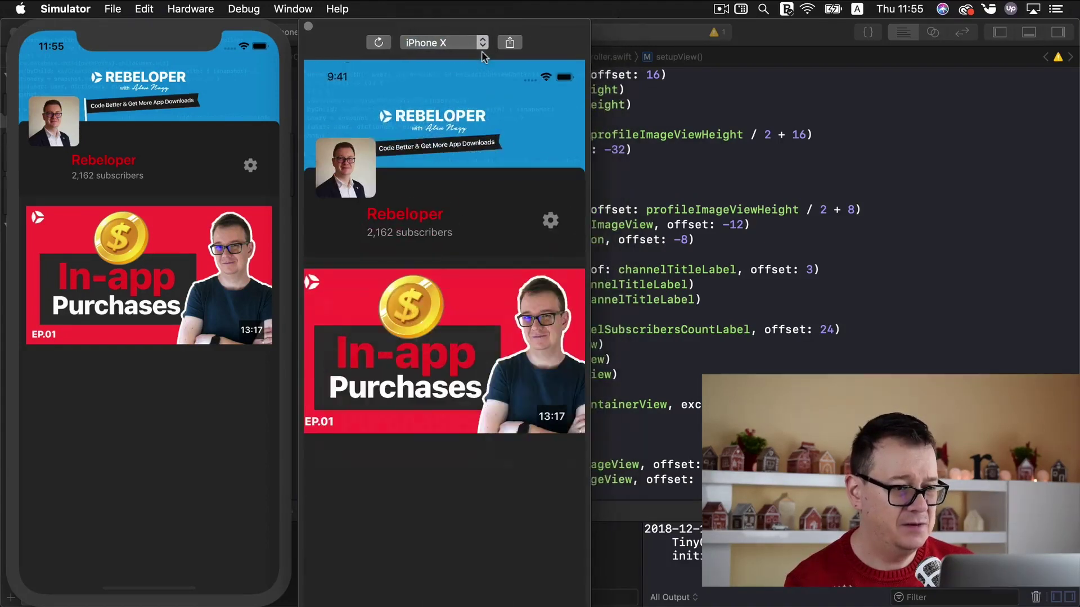
{"action": "left_click", "coordinate": [482, 51]}
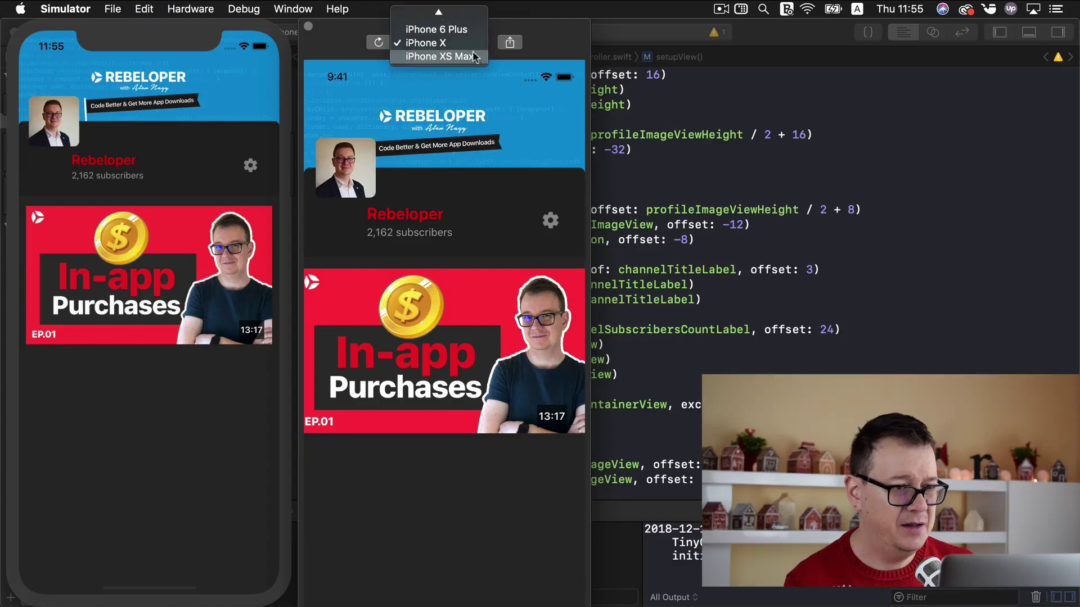
{"action": "left_click", "coordinate": [471, 55]}
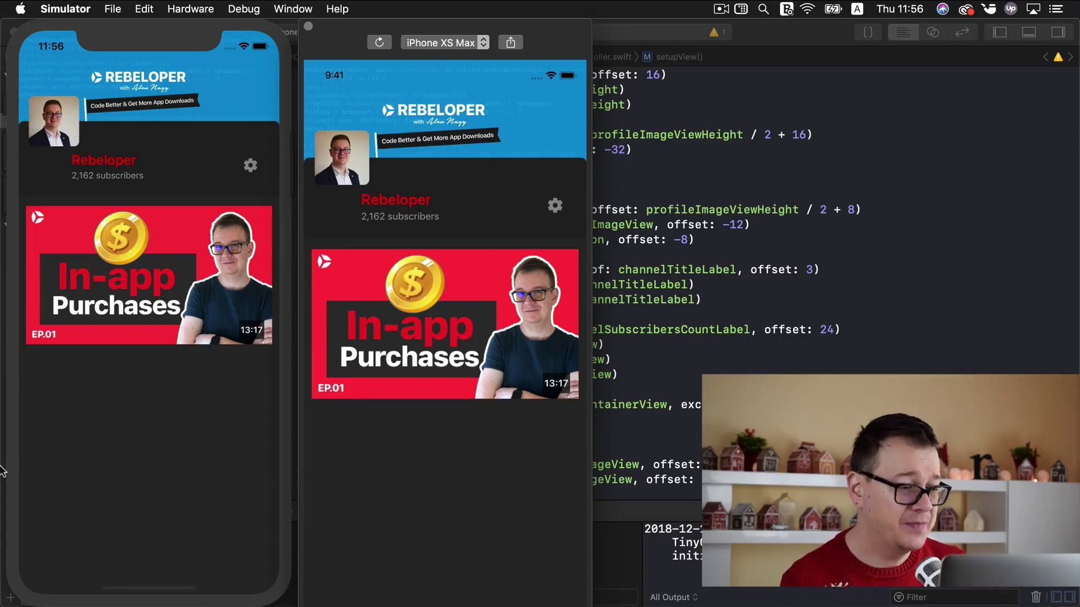
Step: Bring Google Chrome's sherlock.inspiredcode.io page back to the front
{"action": "mouse_move", "coordinate": [2, 473]}
{"action": "left_click", "coordinate": [27, 529]}
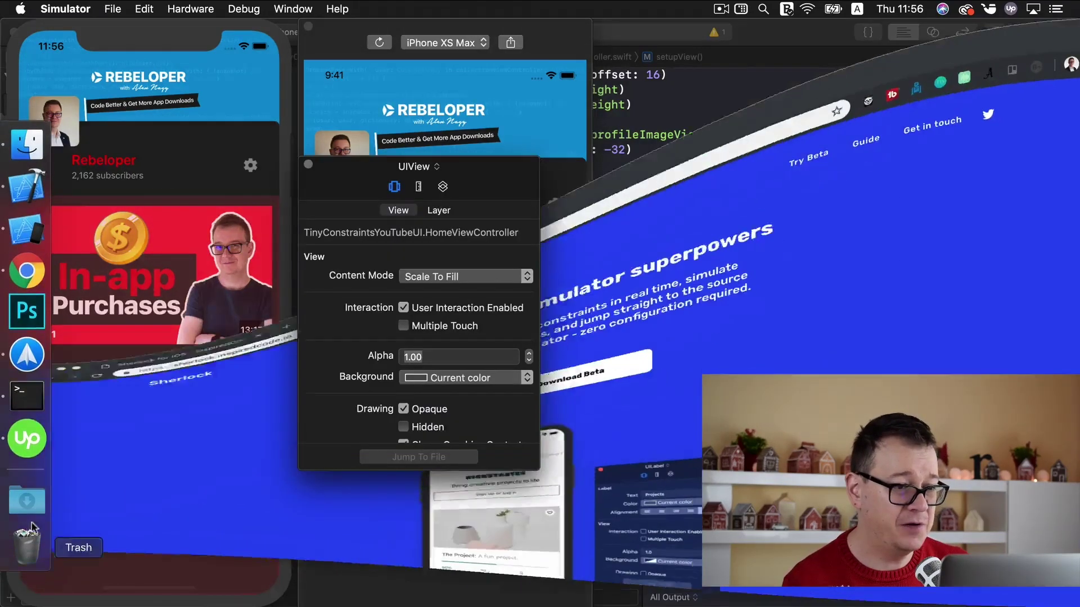